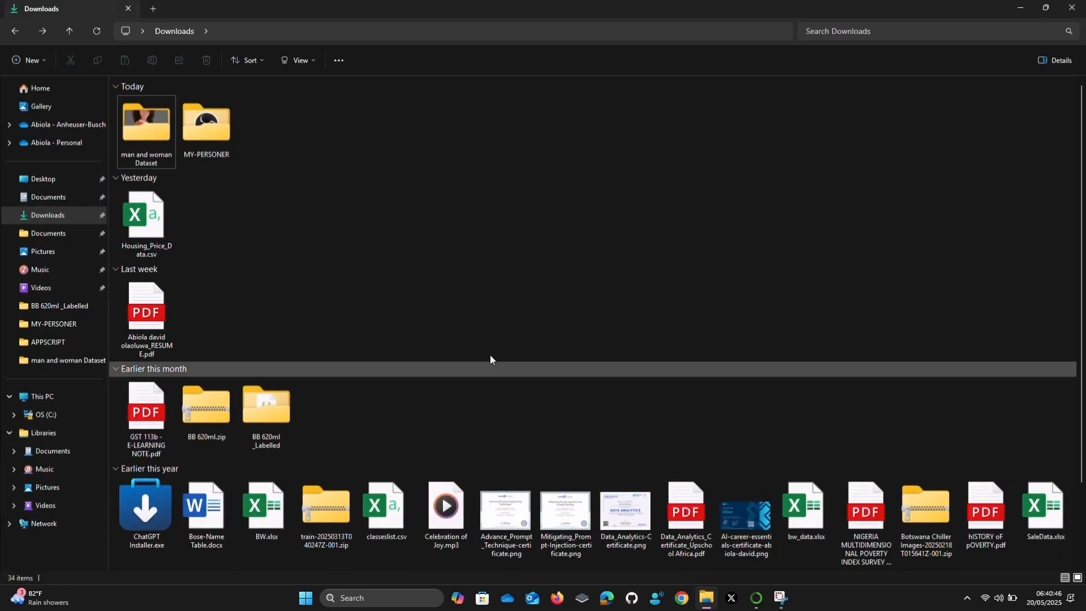
# Open the man and woman Dataset folder in Downloads, look through its photos, and close the image viewer
pyautogui.doubleClick(140, 125)
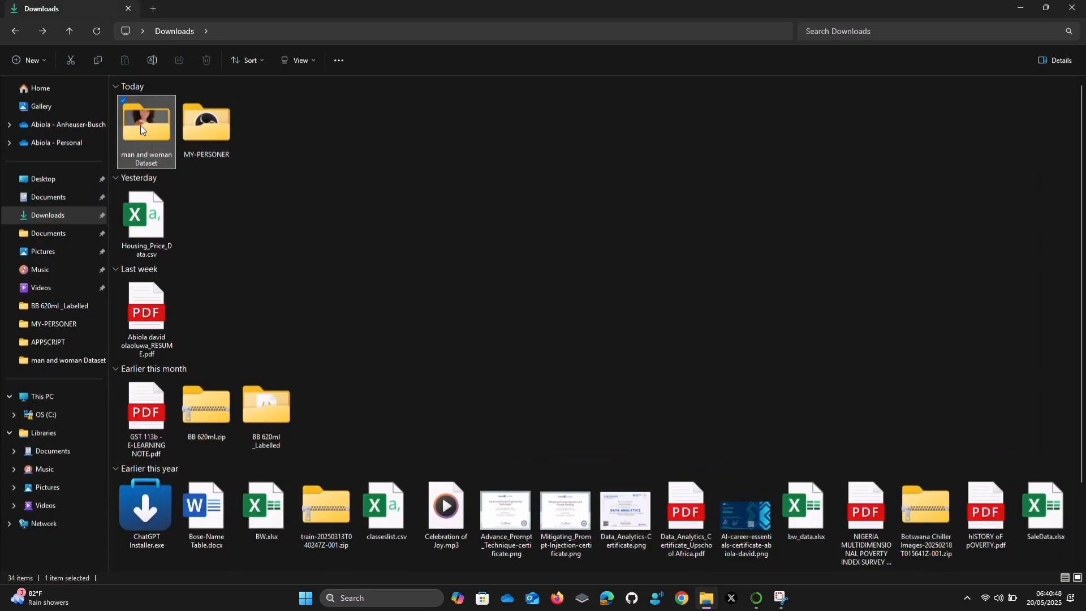
pyautogui.doubleClick(356, 117)
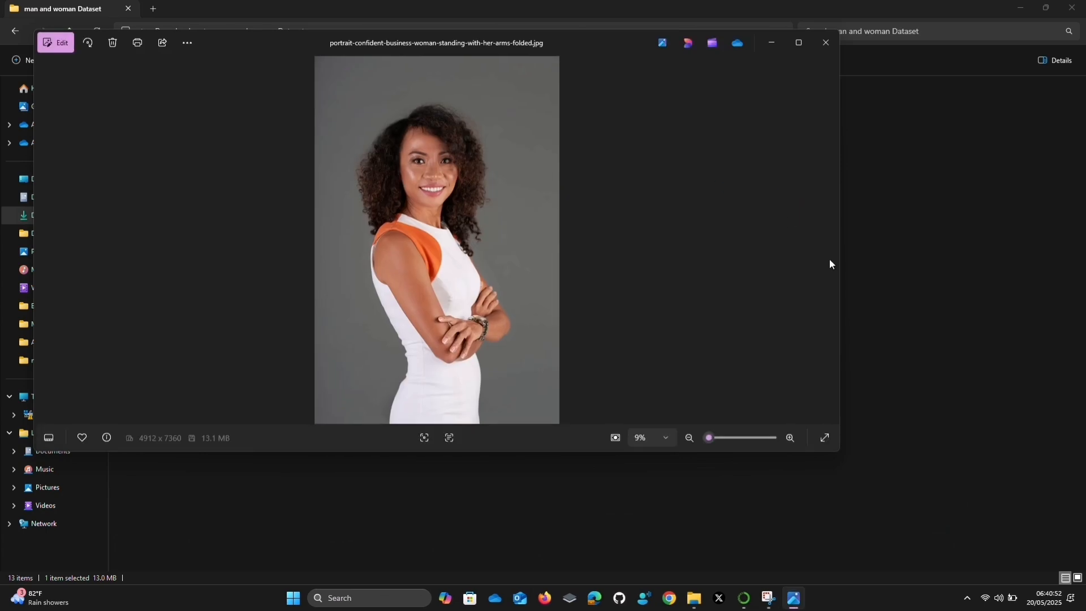
pyautogui.click(829, 238)
pyautogui.click(829, 239)
pyautogui.click(830, 239)
pyautogui.click(829, 238)
pyautogui.click(830, 238)
pyautogui.click(829, 238)
pyautogui.click(829, 238)
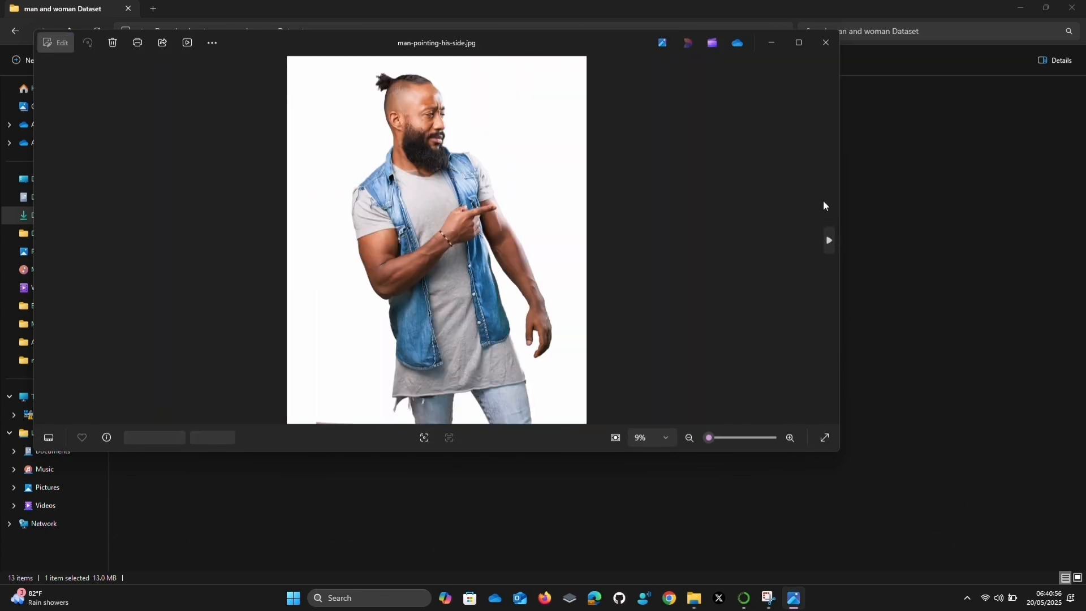
pyautogui.click(825, 37)
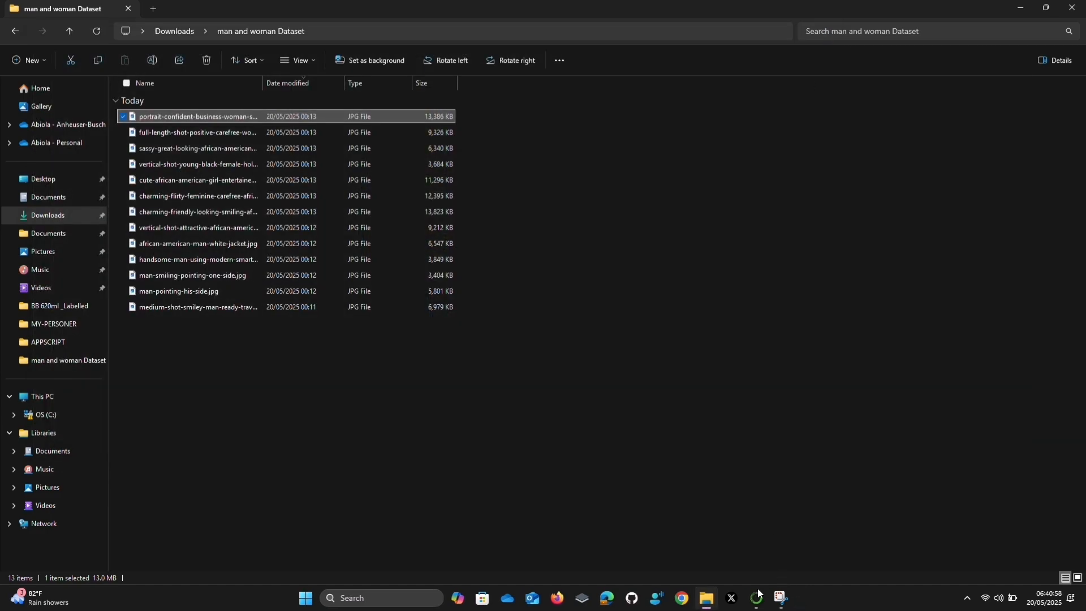
# Switch to labelme and maximize its window
pyautogui.click(758, 596)
pyautogui.click(940, 252)
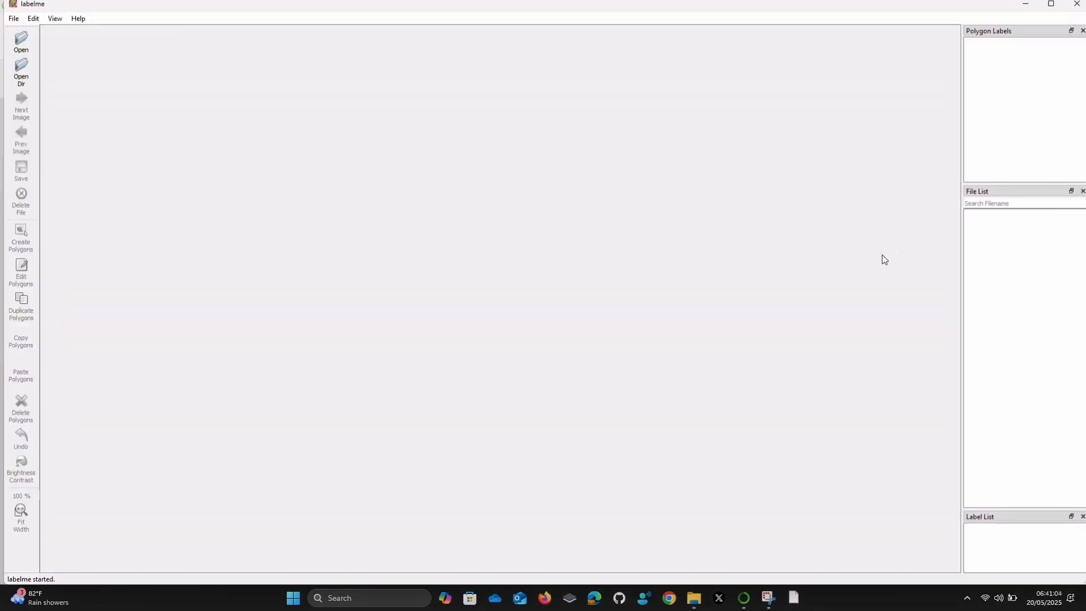
pyautogui.click(1051, 4)
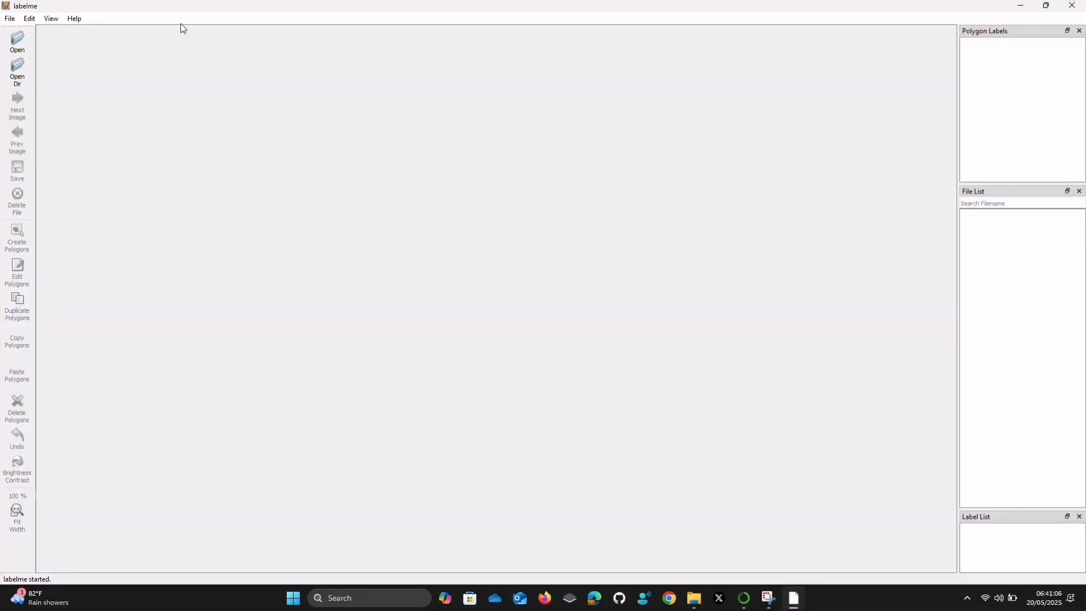
# Load the man and woman Dataset folder from Downloads as the image directory and start polygon creation
pyautogui.click(14, 71)
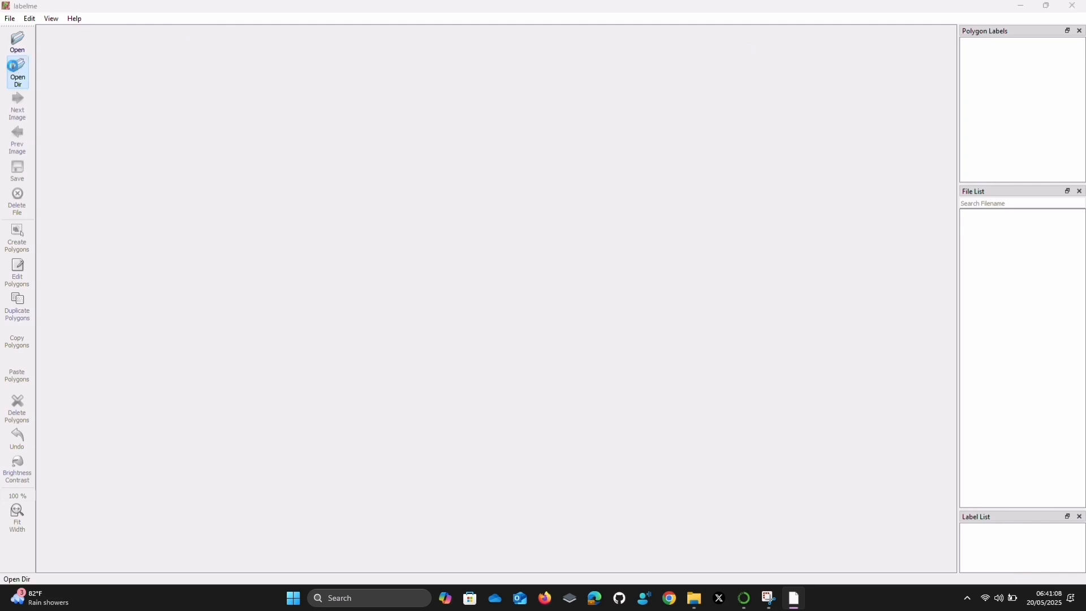
pyautogui.click(59, 161)
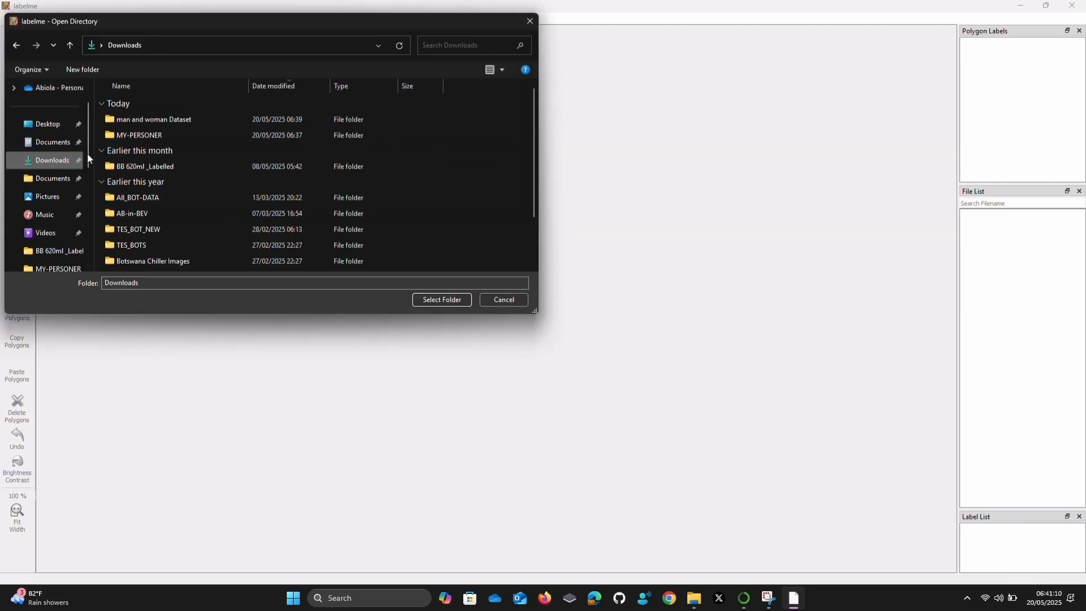
pyautogui.click(151, 120)
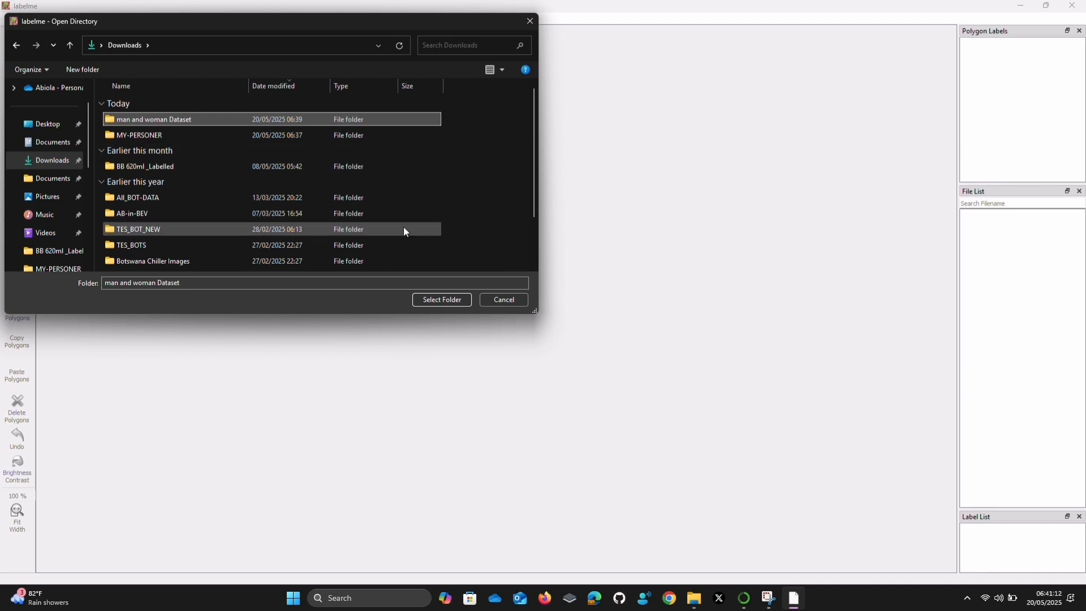
pyautogui.click(453, 300)
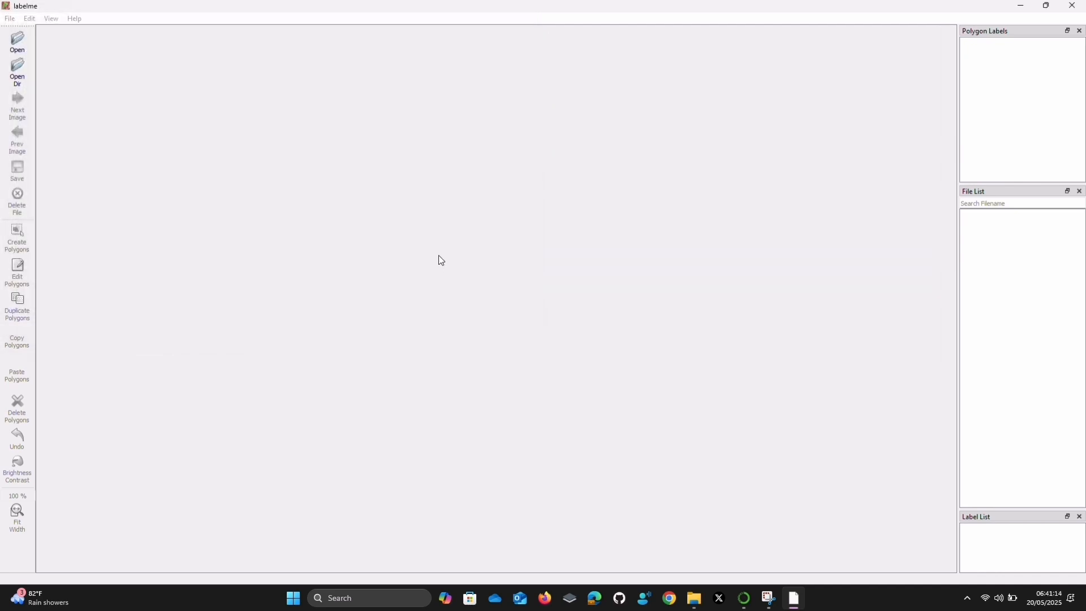
pyautogui.click(8, 239)
pyautogui.rightClick(396, 154)
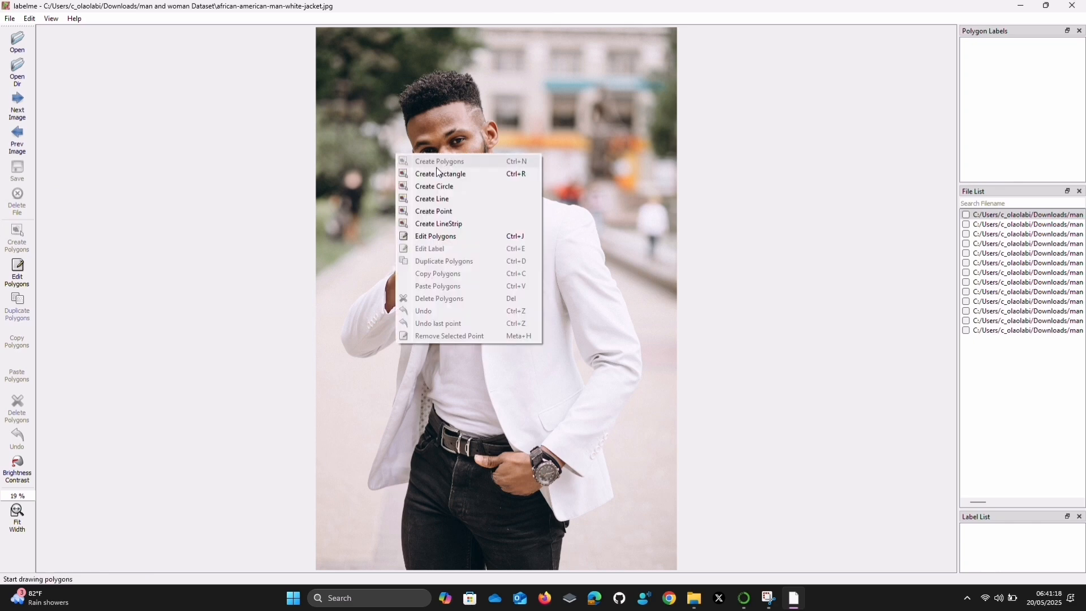
pyautogui.click(393, 87)
pyautogui.click(393, 88)
pyautogui.press('Escape')
# Start a polygon on the white-jacket man, tracing over his hair, past the ear and neck, and along the shoulder
pyautogui.click(399, 93)
pyautogui.click(408, 83)
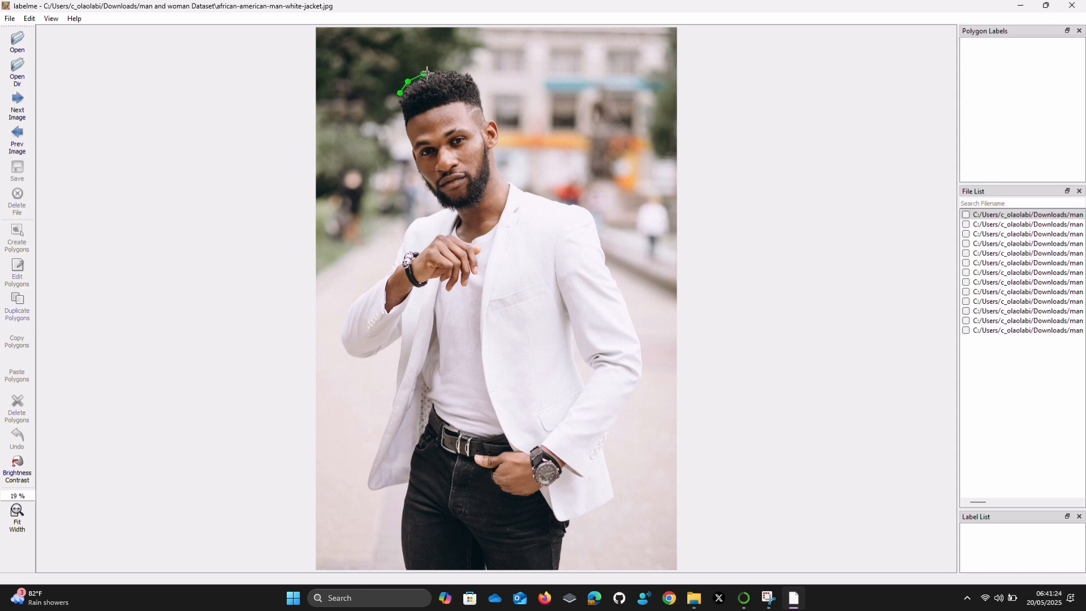
pyautogui.click(473, 75)
pyautogui.click(496, 153)
pyautogui.click(511, 182)
pyautogui.click(525, 191)
pyautogui.click(570, 202)
pyautogui.click(586, 205)
pyautogui.click(597, 228)
pyautogui.click(600, 250)
pyautogui.hotkey('ctrl', 'z')
pyautogui.hotkey('ctrl', 'z')
pyautogui.hotkey('ctrl', 'z')
# Continue the man's polygon around the shoulder tip, down the outer sleeve, and to the jacket's lower hem
pyautogui.click(593, 212)
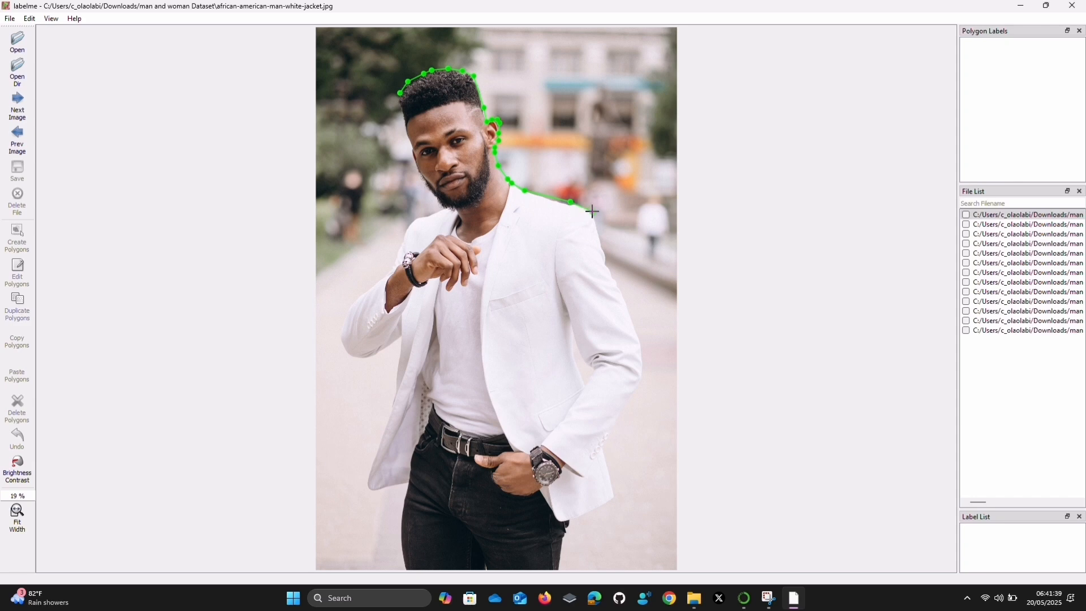
pyautogui.click(622, 289)
pyautogui.click(640, 341)
pyautogui.click(645, 372)
pyautogui.click(641, 388)
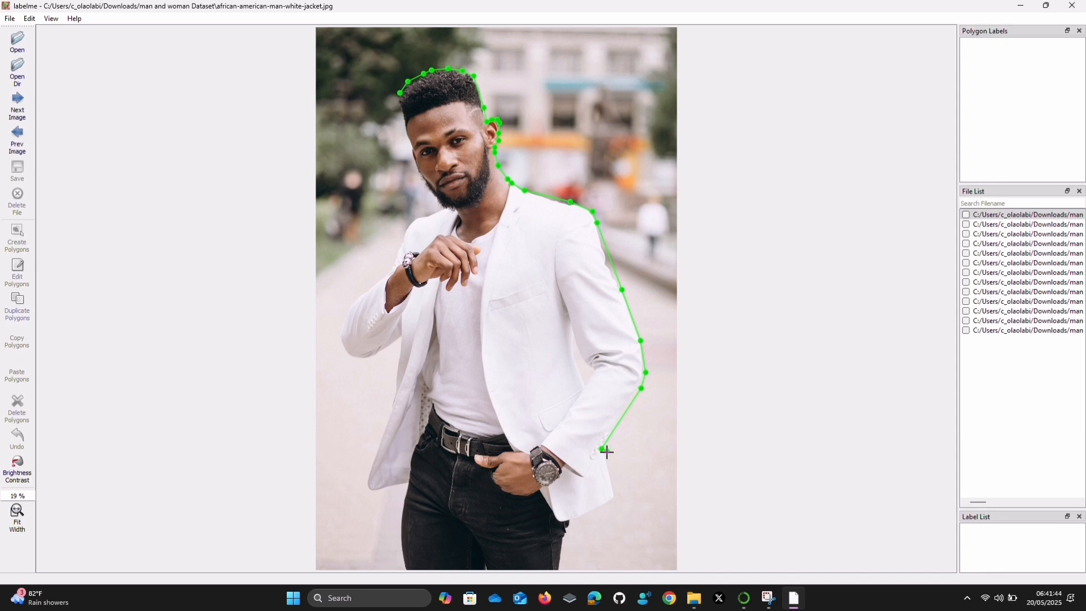
pyautogui.click(615, 496)
pyautogui.click(603, 508)
# Extend the outline along the photo's bottom edge and up the outer side of the man's black trousers
pyautogui.click(560, 568)
pyautogui.click(406, 570)
pyautogui.click(401, 551)
pyautogui.click(400, 528)
pyautogui.click(403, 510)
pyautogui.click(408, 497)
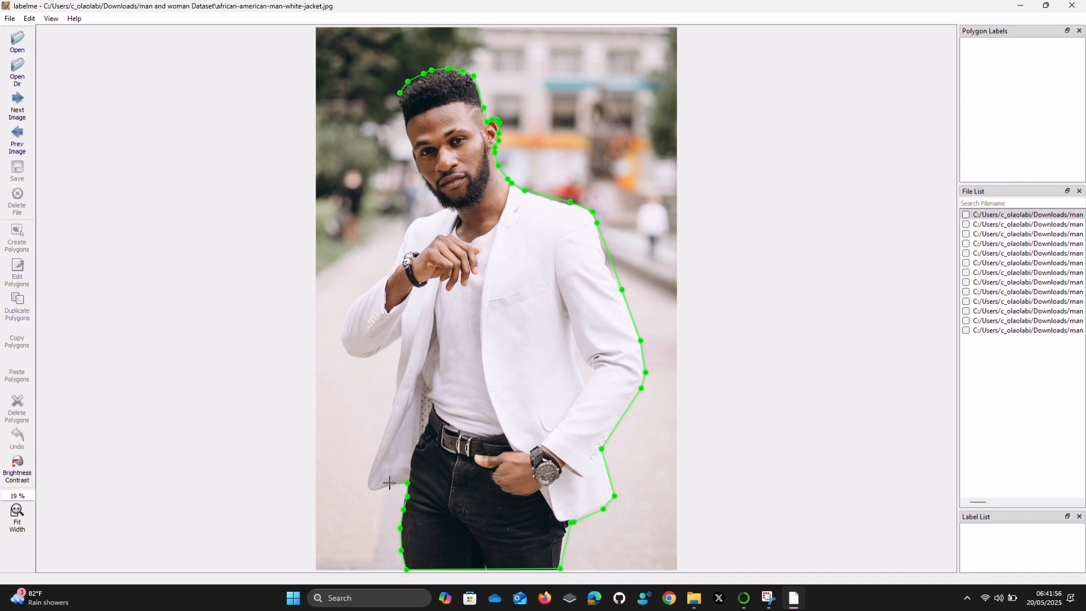
# Trace the jacket's open side, then around the bent elbow and up the raised forearm past the wrist
pyautogui.click(368, 483)
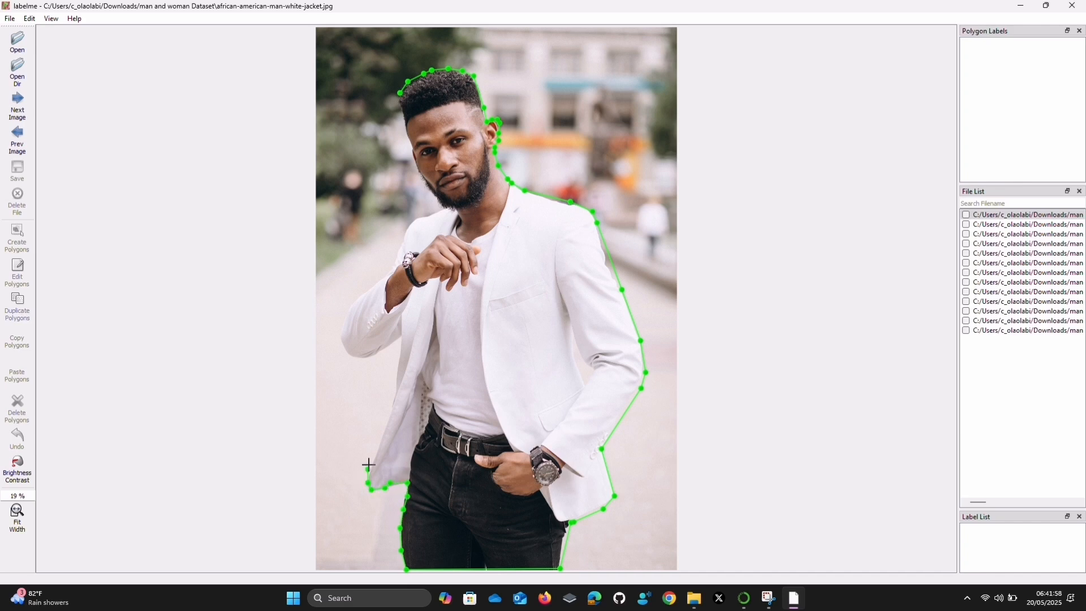
pyautogui.click(381, 439)
pyautogui.click(396, 384)
pyautogui.click(389, 349)
pyautogui.click(350, 353)
pyautogui.click(342, 323)
pyautogui.click(349, 306)
pyautogui.click(358, 297)
pyautogui.click(377, 282)
pyautogui.click(386, 274)
pyautogui.click(393, 268)
pyautogui.click(404, 233)
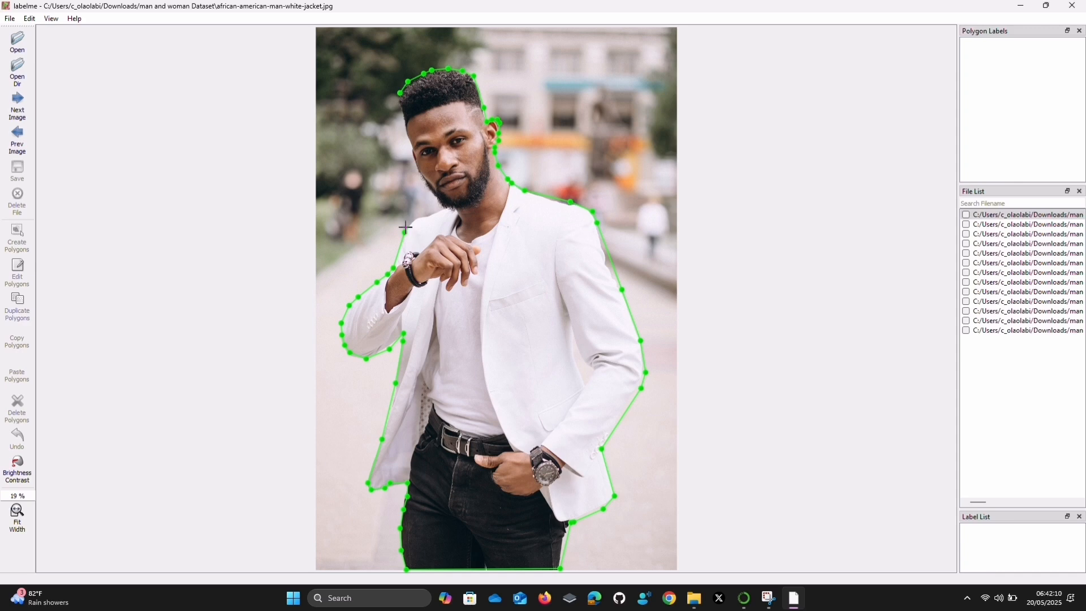
# Trace the remaining shoulder and the side of the man's face up to the hair, closing the polygon
pyautogui.click(421, 217)
pyautogui.click(441, 209)
pyautogui.click(421, 176)
pyautogui.click(412, 153)
pyautogui.click(405, 124)
pyautogui.click(396, 98)
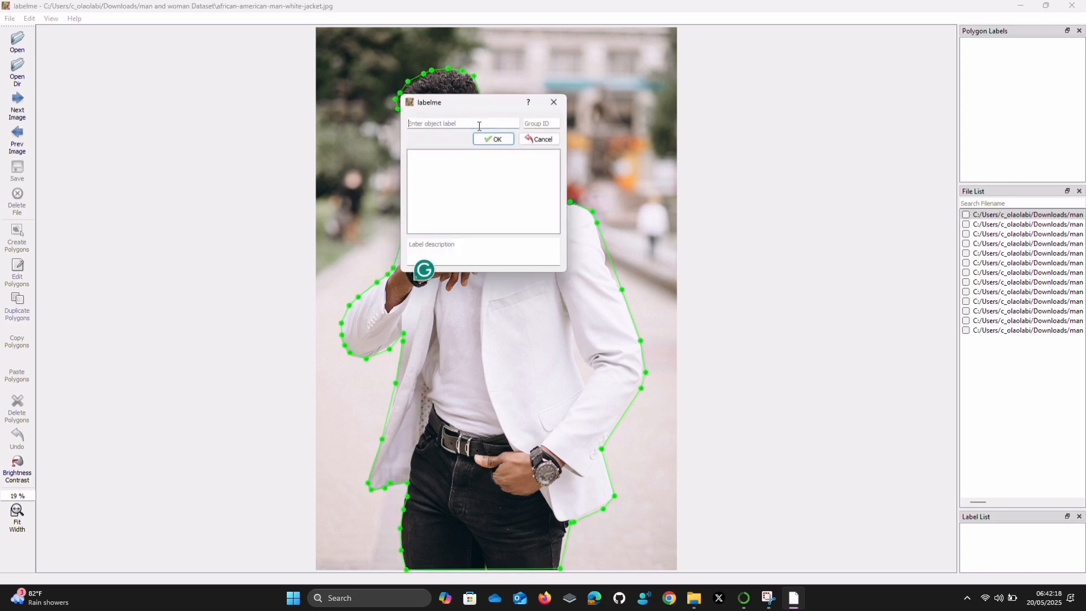
# Label the polygon "man" and save the annotation as african-american-man-white-jacket.json
pyautogui.write('man')
pyautogui.click(492, 138)
pyautogui.click(8, 168)
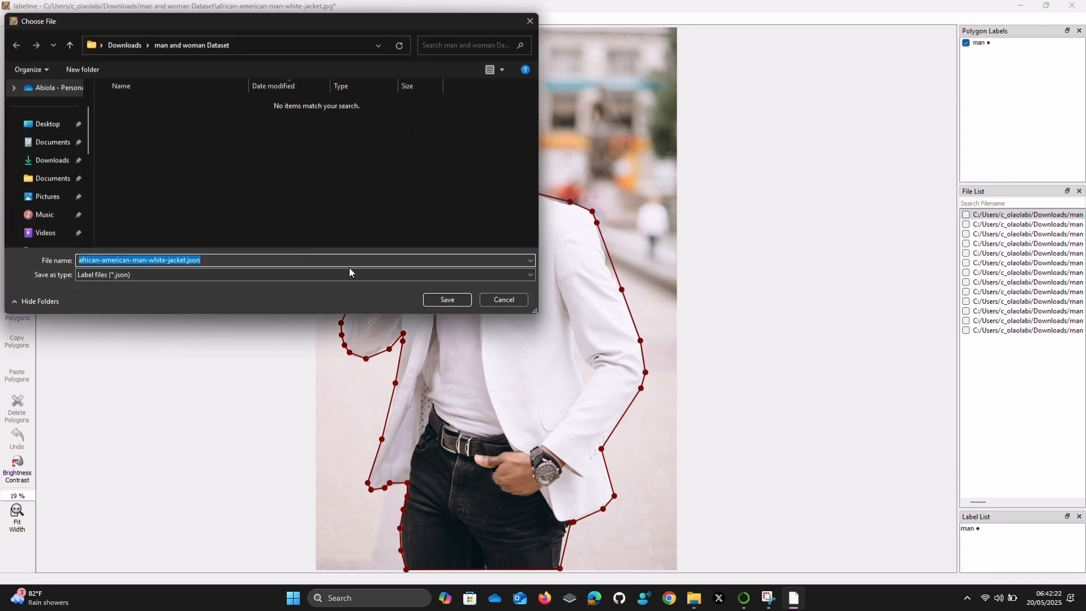
pyautogui.click(448, 298)
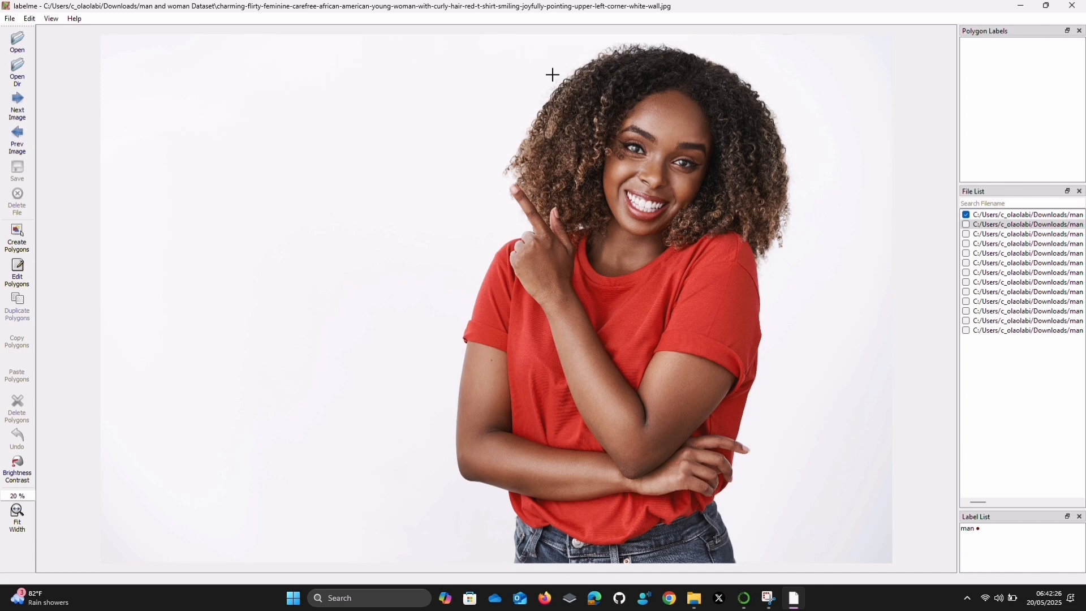
# Start a polygon on the next image's woman in the red T-shirt, tracing over the top and outer side of her hair
pyautogui.hotkey('ctrl', 'n')
pyautogui.click(575, 70)
pyautogui.click(607, 48)
pyautogui.click(662, 44)
pyautogui.click(701, 54)
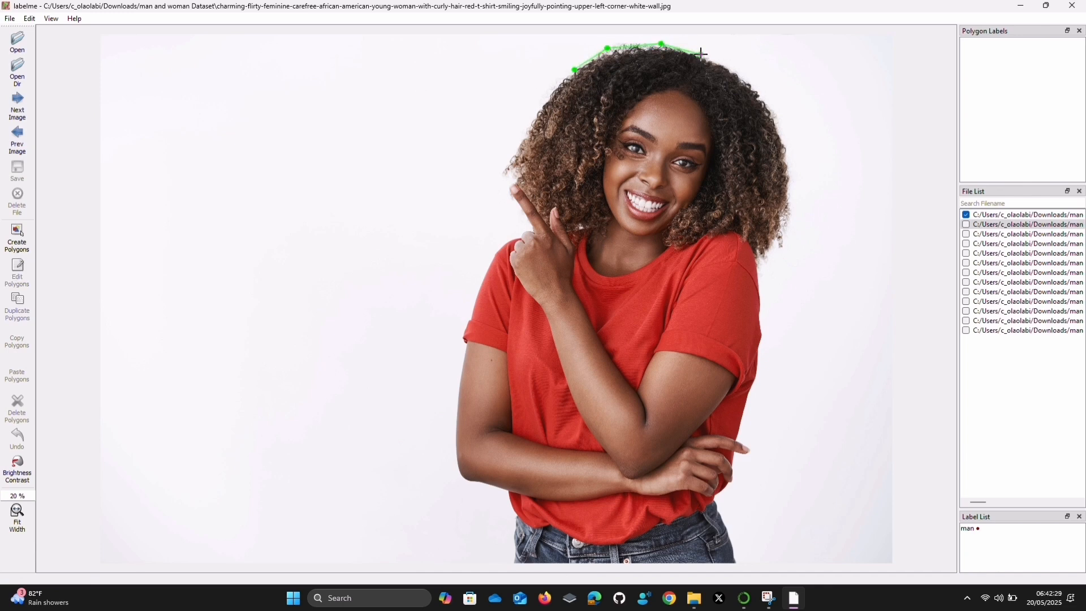
pyautogui.click(747, 77)
pyautogui.click(779, 124)
pyautogui.click(793, 180)
pyautogui.click(787, 233)
pyautogui.click(776, 245)
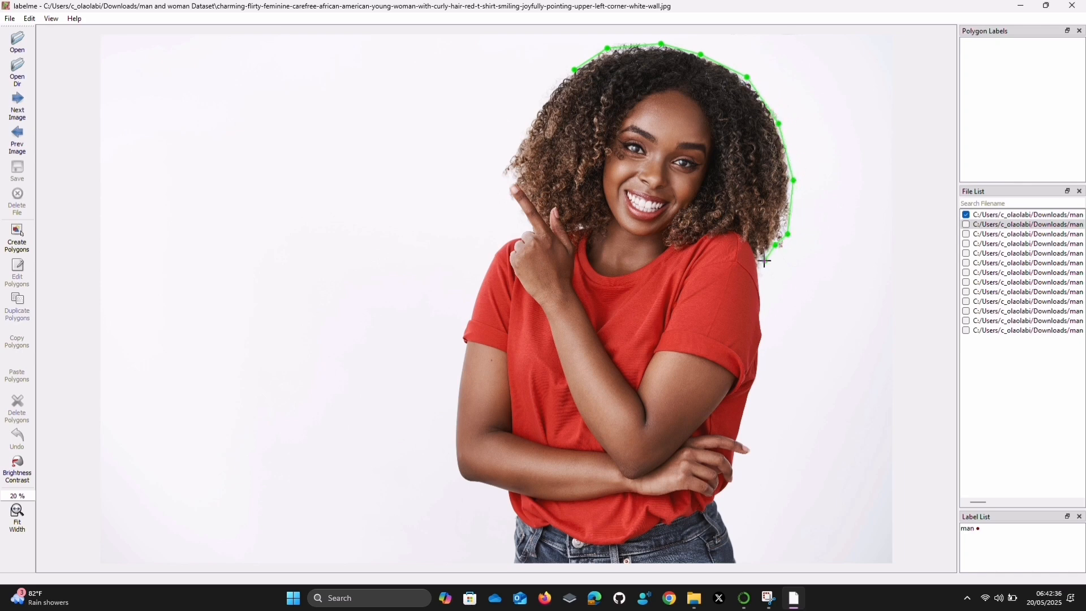
# Continue the woman's polygon from below the hair down the outer edge of her red sleeve and shirt
pyautogui.click(759, 268)
pyautogui.click(763, 327)
pyautogui.click(753, 399)
pyautogui.hotkey('ctrl', 'z')
pyautogui.click(755, 381)
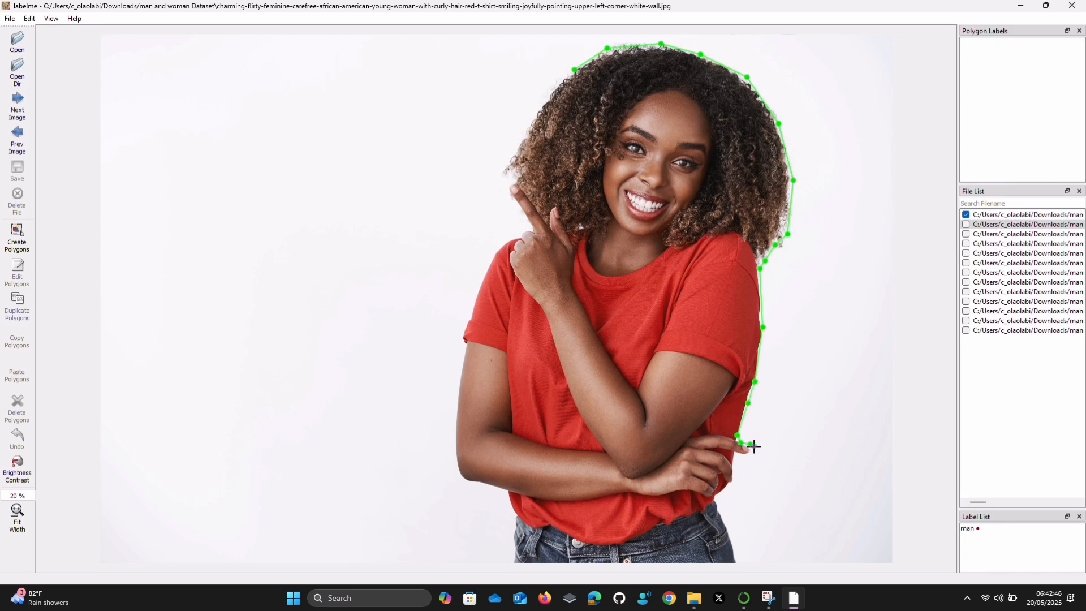
# Trace around the fingertips at her waist and down the hip to the bottom corner of the jeans
pyautogui.click(754, 452)
pyautogui.click(734, 454)
pyautogui.click(717, 501)
pyautogui.click(736, 563)
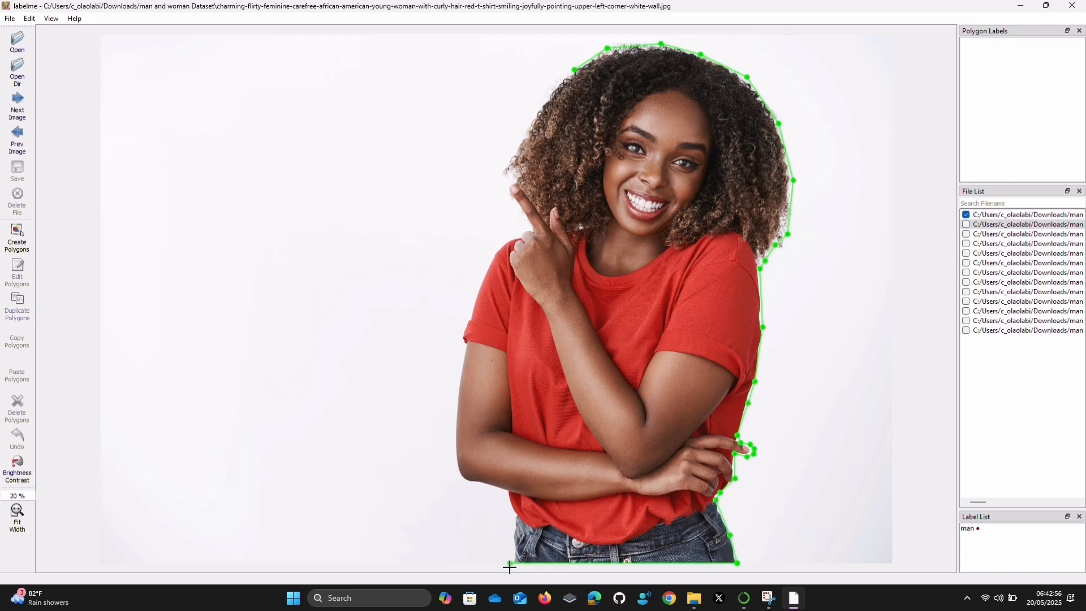
# Trace up the other side of the jeans, around the folded arm's elbow, and along the red sleeve to the shoulder
pyautogui.click(513, 523)
pyautogui.click(511, 512)
pyautogui.click(457, 468)
pyautogui.click(454, 432)
pyautogui.click(458, 383)
pyautogui.click(464, 338)
pyautogui.click(475, 293)
pyautogui.click(493, 258)
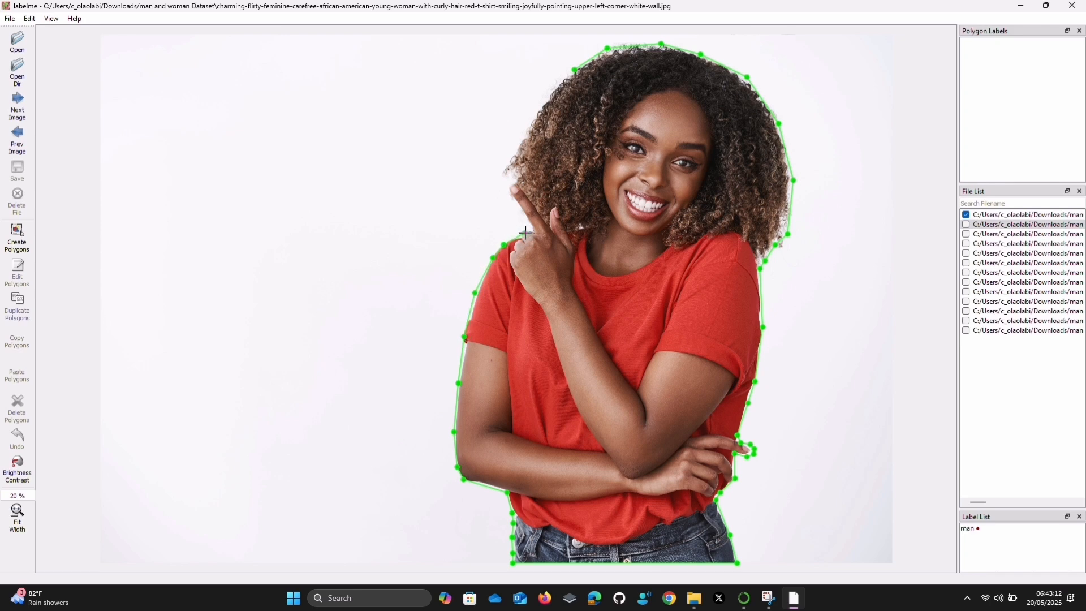
# Trace past the raised finger and up the remaining side of the hair to close the woman's polygon
pyautogui.click(533, 229)
pyautogui.click(510, 196)
pyautogui.click(502, 175)
pyautogui.click(541, 106)
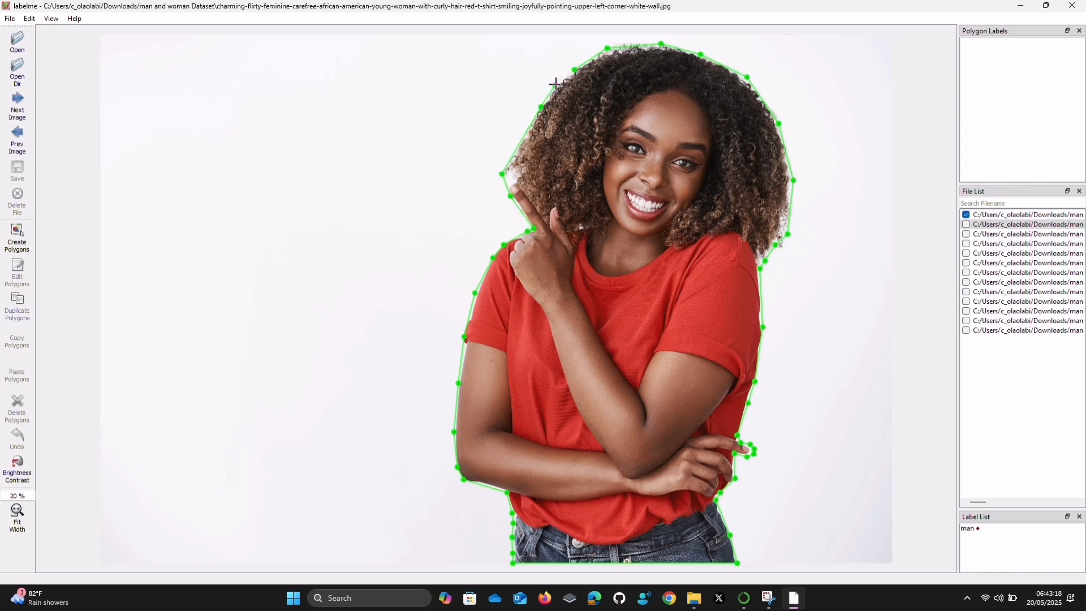
pyautogui.click(567, 73)
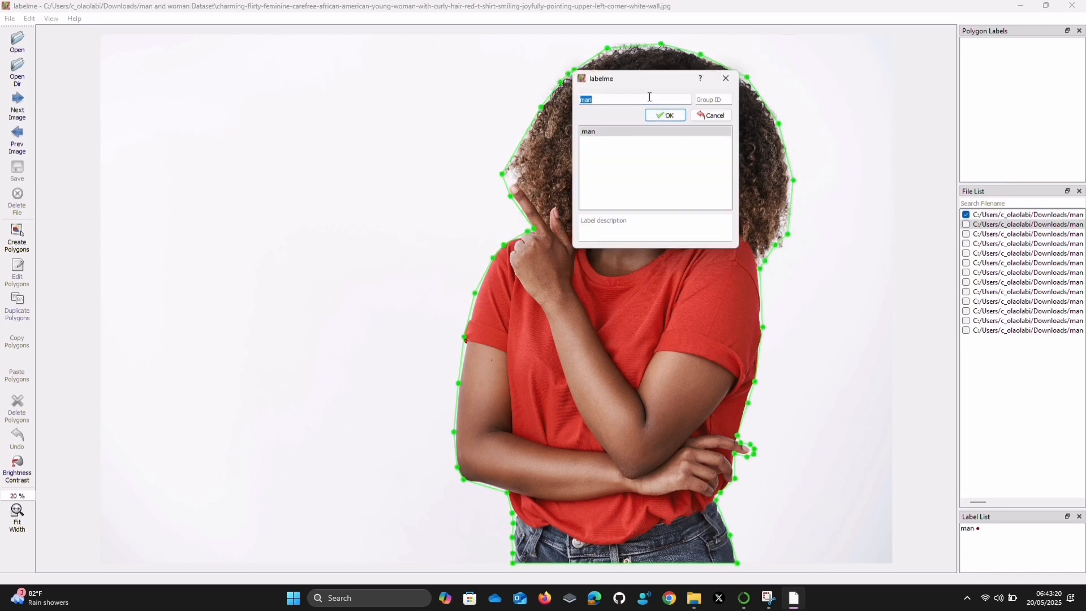
# Label the polygon "woman" and save the image's annotation file in the dataset folder
pyautogui.write('woman')
pyautogui.click(676, 118)
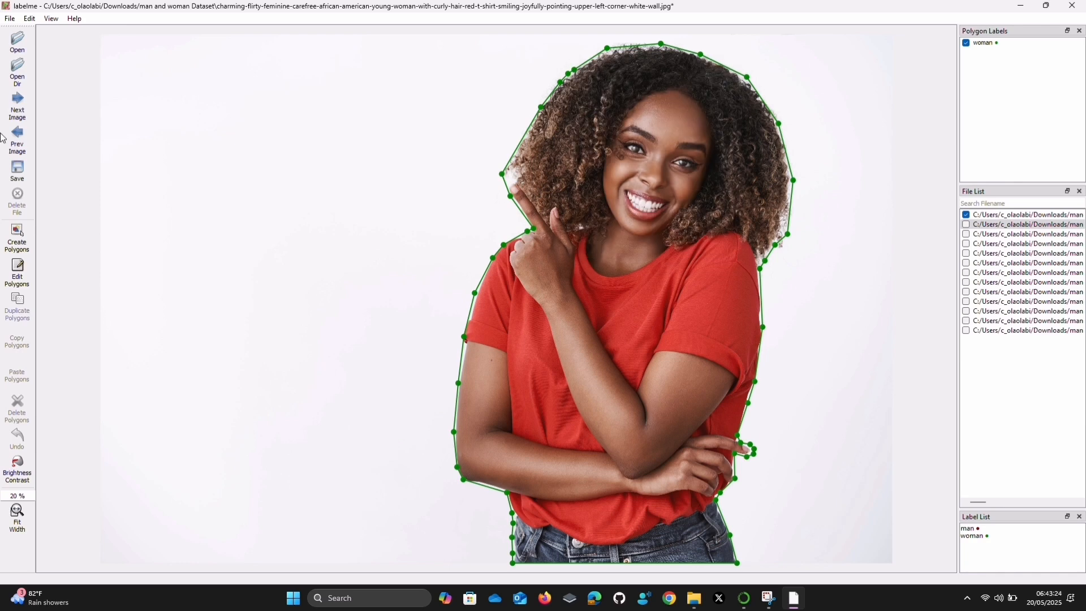
pyautogui.click(7, 175)
pyautogui.click(449, 305)
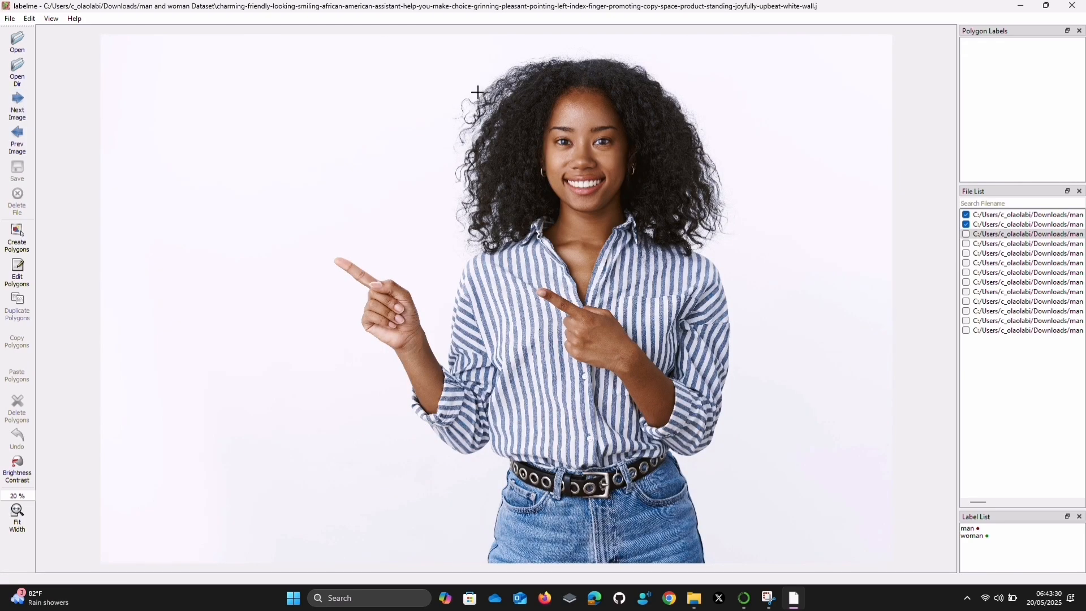
# Start a polygon on the woman in the striped shirt, tracing over her hair and down to the shoulder
pyautogui.click(482, 87)
pyautogui.click(519, 59)
pyautogui.click(571, 57)
pyautogui.click(611, 57)
pyautogui.click(644, 65)
pyautogui.click(692, 116)
pyautogui.click(718, 164)
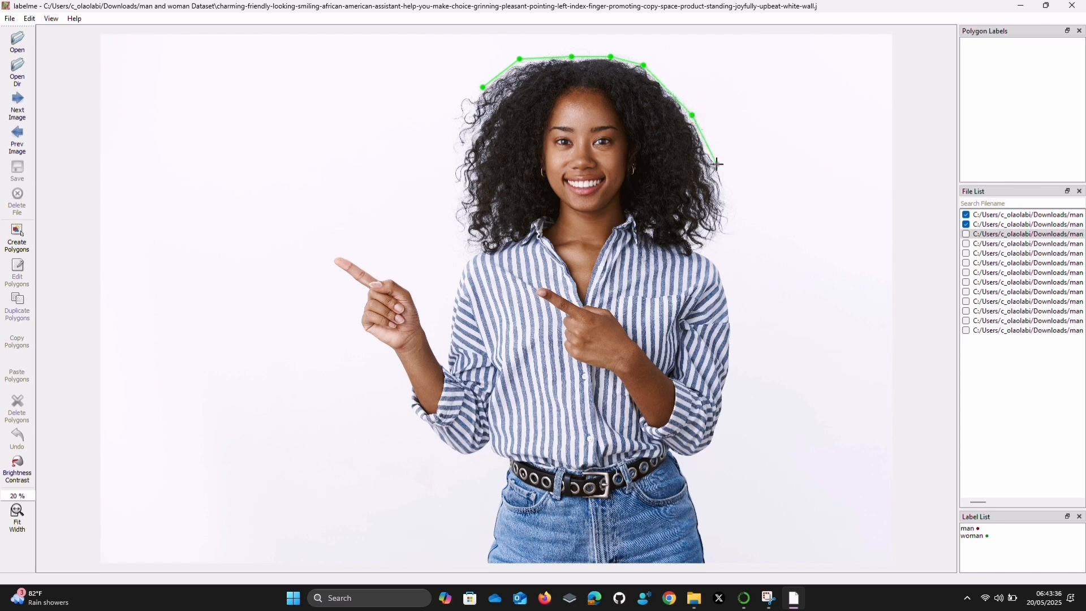
pyautogui.click(727, 200)
pyautogui.click(728, 231)
pyautogui.click(714, 244)
pyautogui.click(702, 251)
# Continue the polygon around the shoulder, down the outer striped sleeve, and under the elbow to the waist
pyautogui.click(716, 264)
pyautogui.click(724, 278)
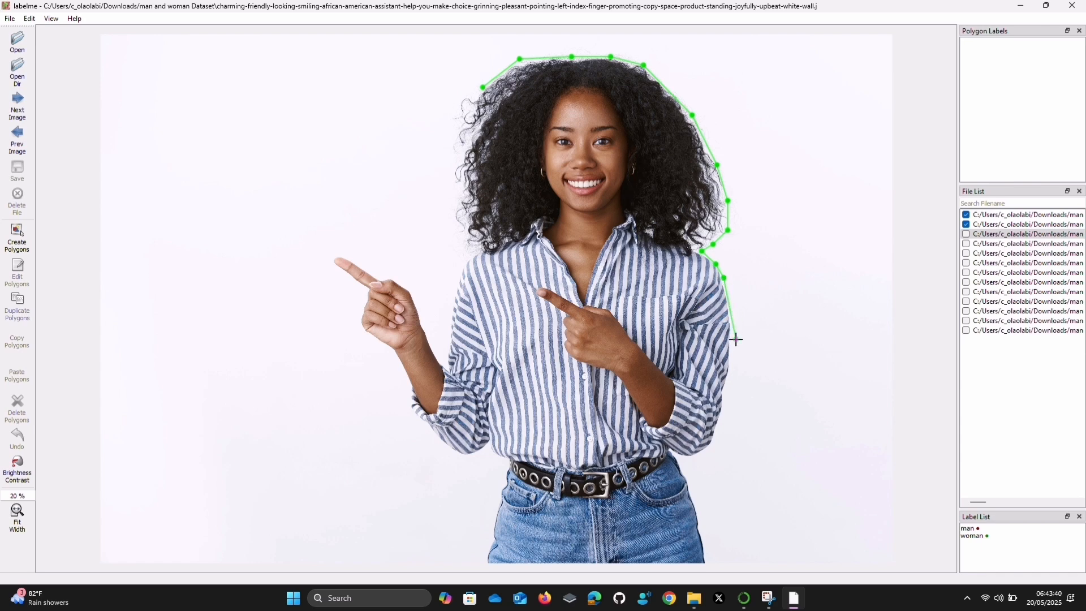
pyautogui.click(731, 340)
pyautogui.click(722, 417)
pyautogui.click(714, 439)
pyautogui.click(700, 456)
pyautogui.click(681, 454)
pyautogui.click(673, 450)
# Trace down the hip, across the bottom edge of the jeans, and back up the other hip to the waist
pyautogui.click(684, 463)
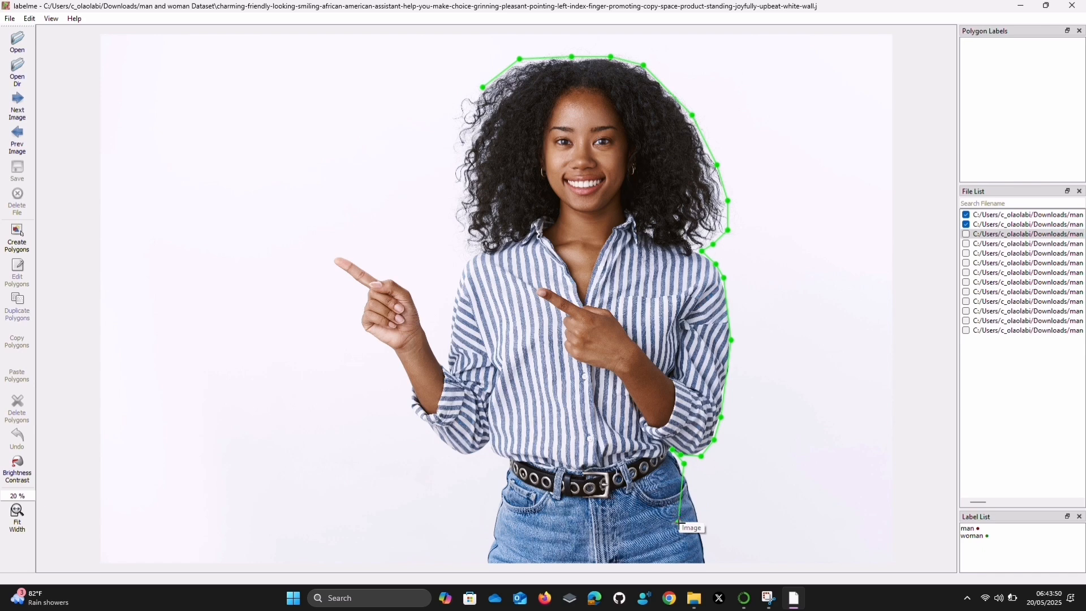
pyautogui.click(701, 530)
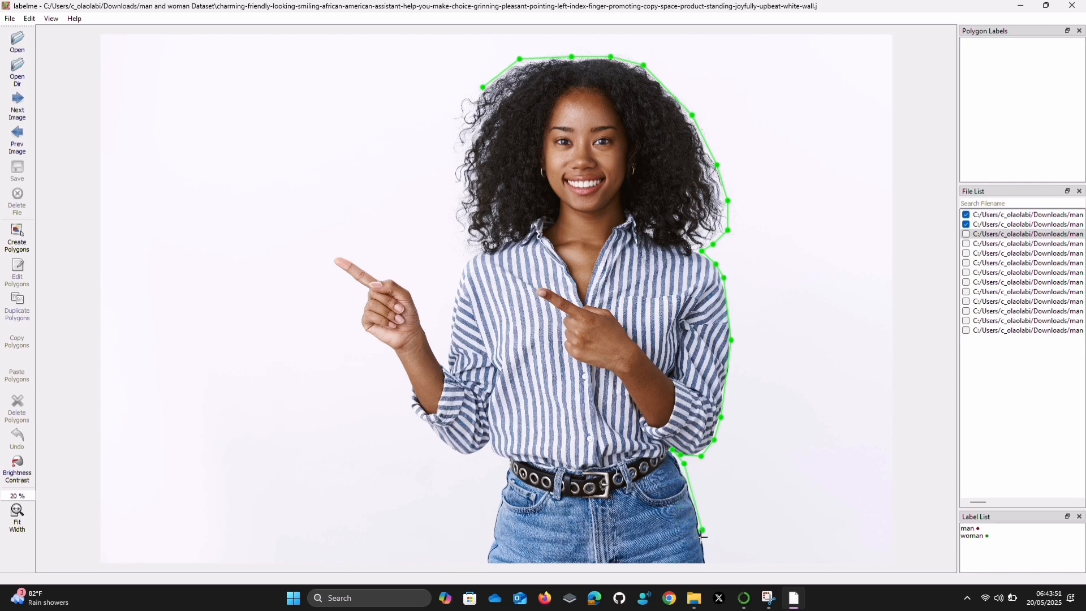
pyautogui.click(711, 568)
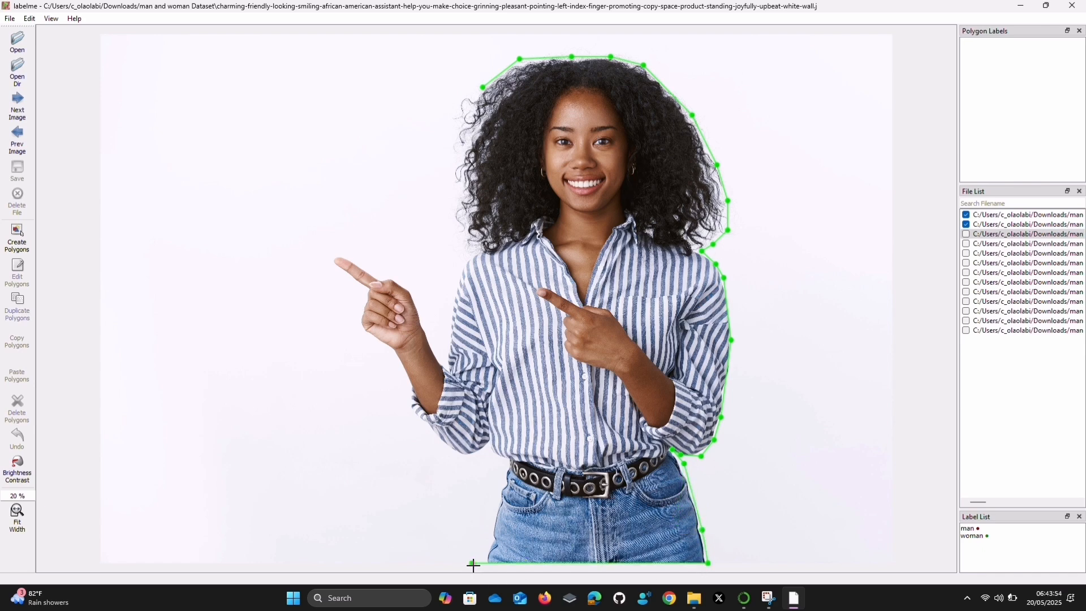
pyautogui.click(497, 505)
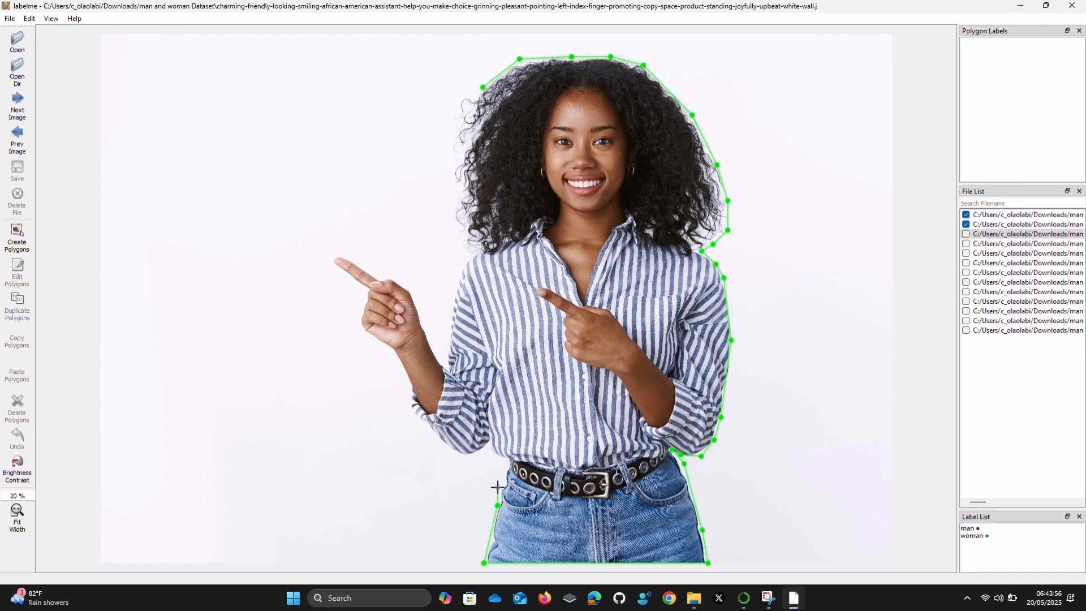
pyautogui.click(493, 456)
pyautogui.click(487, 446)
# Trace under the extended arm's elbow, around the rolled cuff, and along the forearm's underside to the wrist
pyautogui.click(477, 456)
pyautogui.click(464, 456)
pyautogui.click(451, 453)
pyautogui.click(408, 408)
pyautogui.click(397, 357)
# Trace around the woman's outstretched hand, including the pointing index finger and the knuckles
pyautogui.click(361, 329)
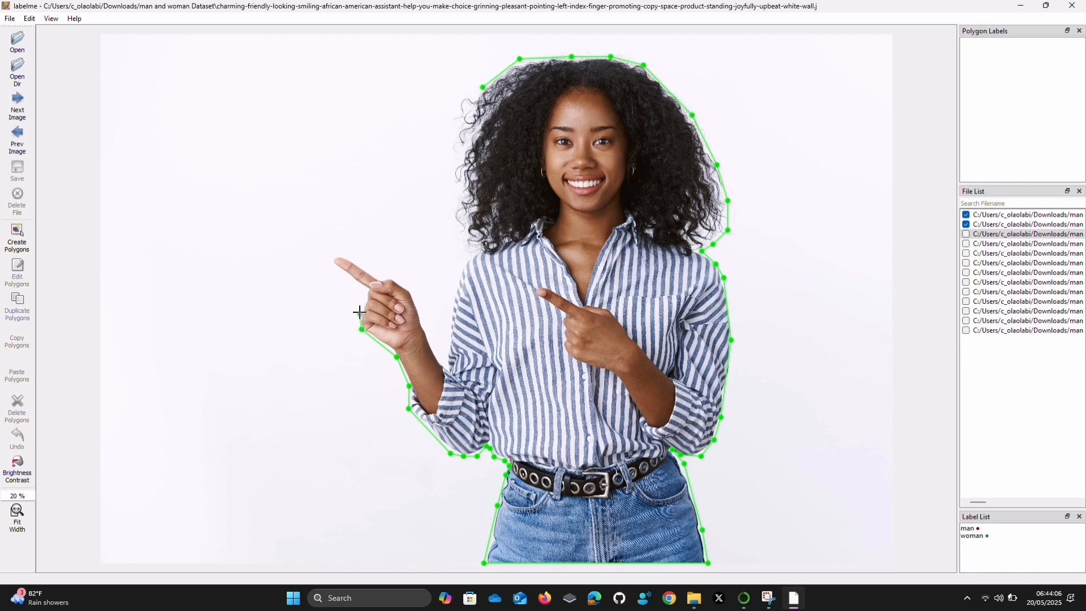
pyautogui.click(358, 317)
pyautogui.click(366, 295)
pyautogui.click(367, 290)
pyautogui.click(332, 268)
pyautogui.click(332, 257)
pyautogui.click(338, 250)
pyautogui.click(355, 257)
pyautogui.click(382, 276)
pyautogui.click(403, 281)
pyautogui.click(411, 289)
# Trace along the forearm's upper side to the rolled cuff, and up the striped sleeve over the shoulder to the hair
pyautogui.click(423, 319)
pyautogui.click(430, 341)
pyautogui.click(439, 358)
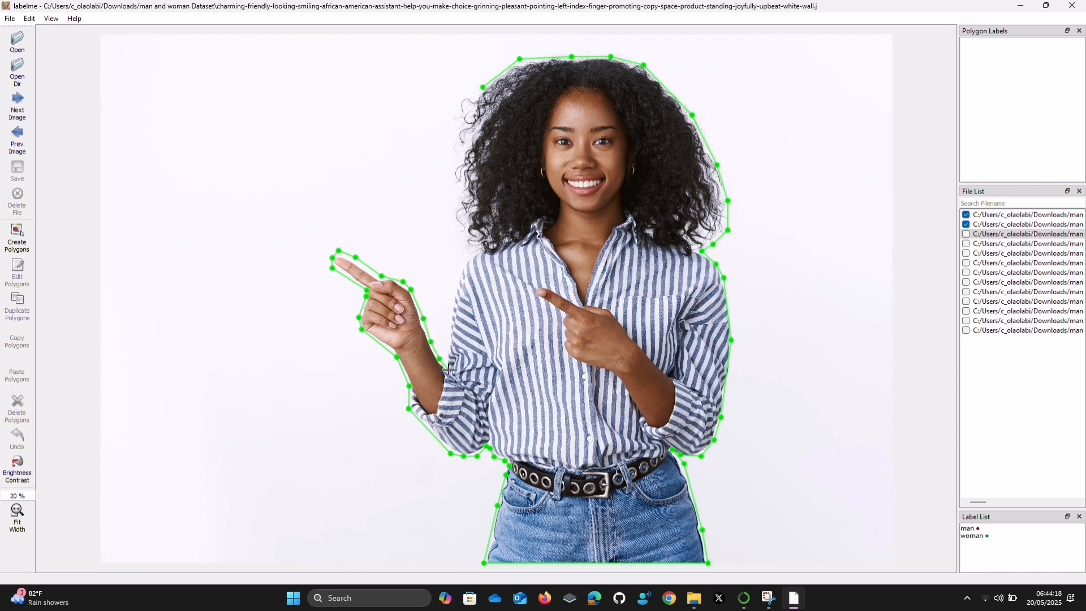
pyautogui.click(450, 361)
pyautogui.click(450, 309)
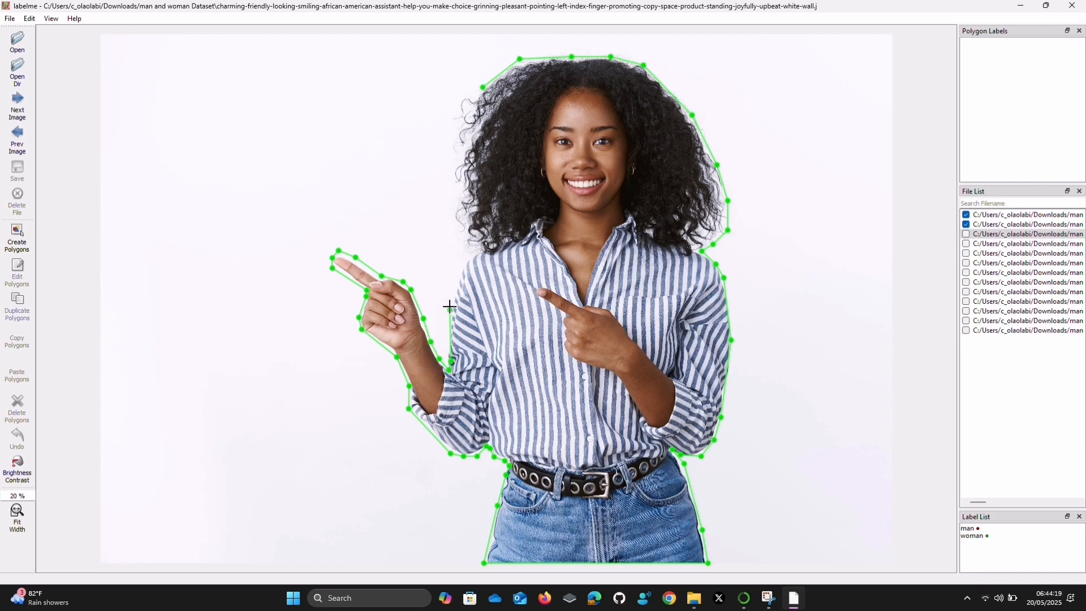
pyautogui.click(458, 272)
pyautogui.click(478, 248)
# Trace up the remaining side of the curly hair, close the polygon at its starting point, and label it "woman"
pyautogui.click(465, 247)
pyautogui.click(458, 236)
pyautogui.click(452, 217)
pyautogui.click(451, 113)
pyautogui.click(459, 97)
pyautogui.click(470, 91)
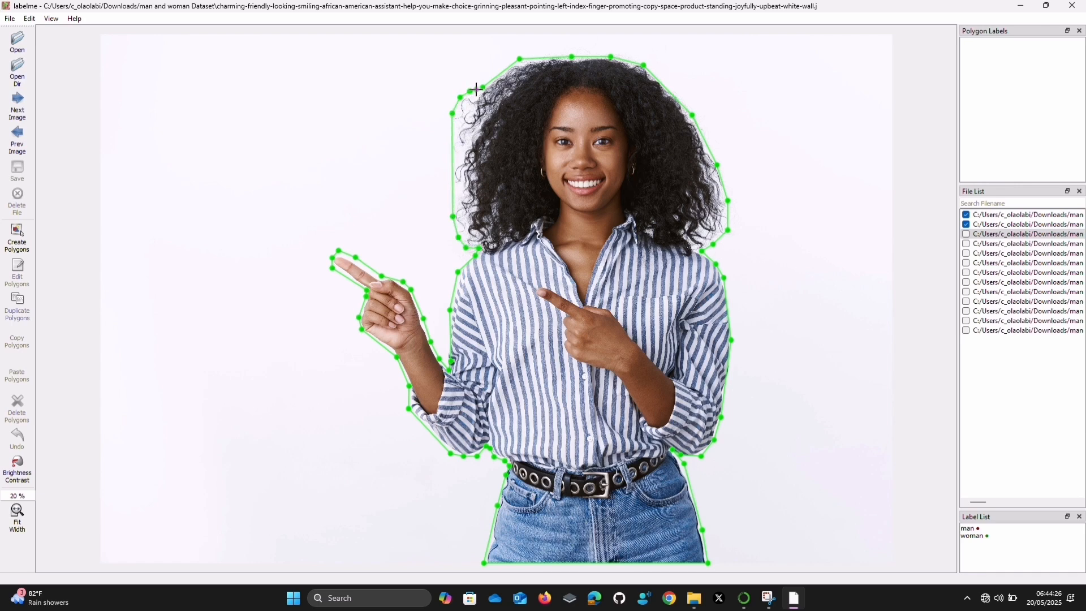
pyautogui.click(478, 88)
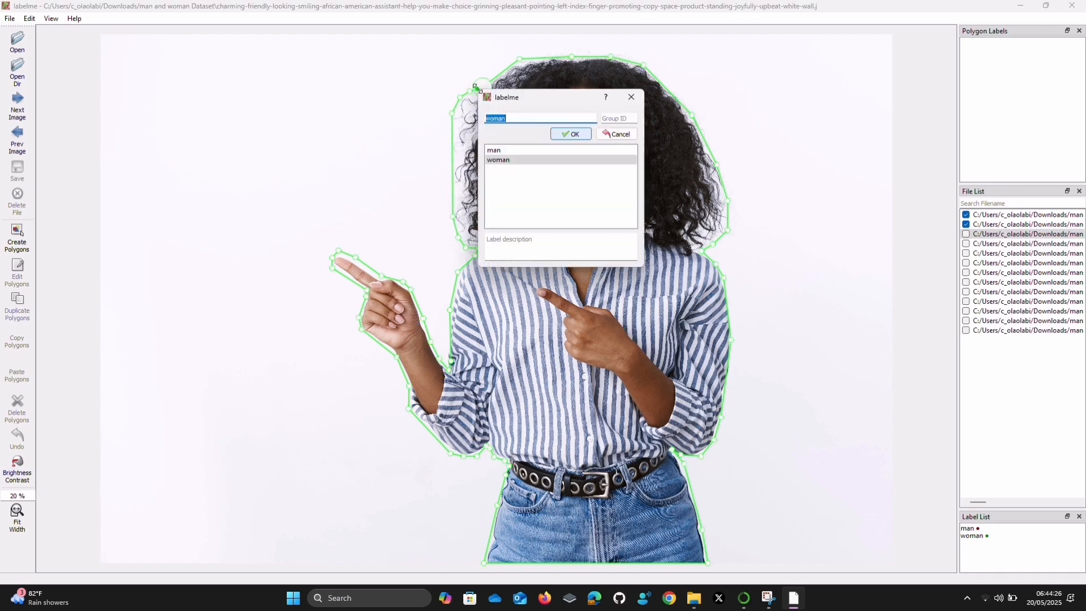
pyautogui.click(571, 134)
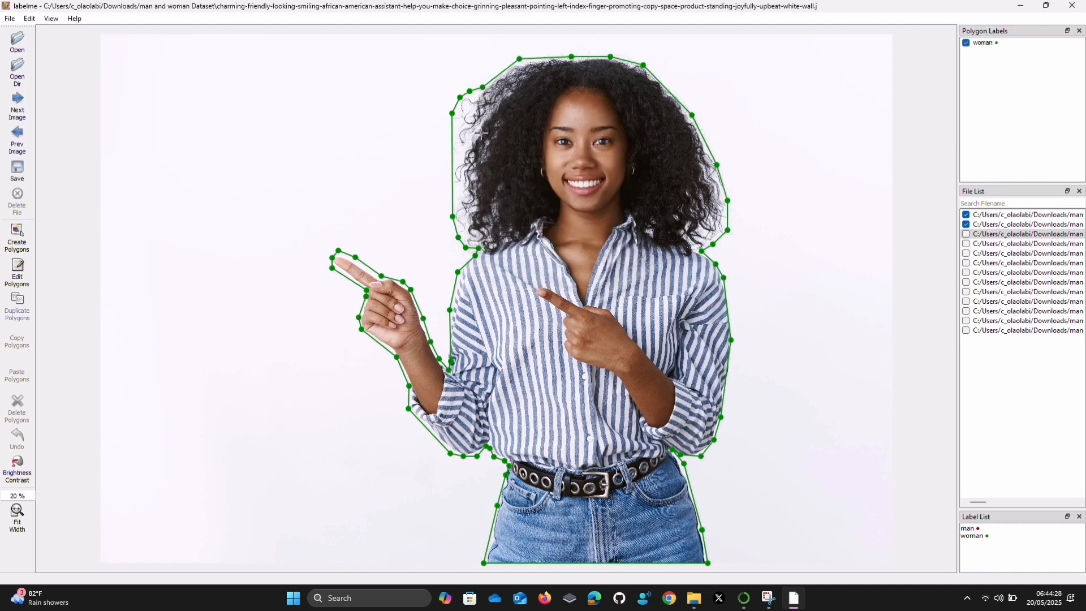
# Save the pointing woman's annotation as JSON and open the following image in the dataset
pyautogui.click(26, 163)
pyautogui.click(448, 298)
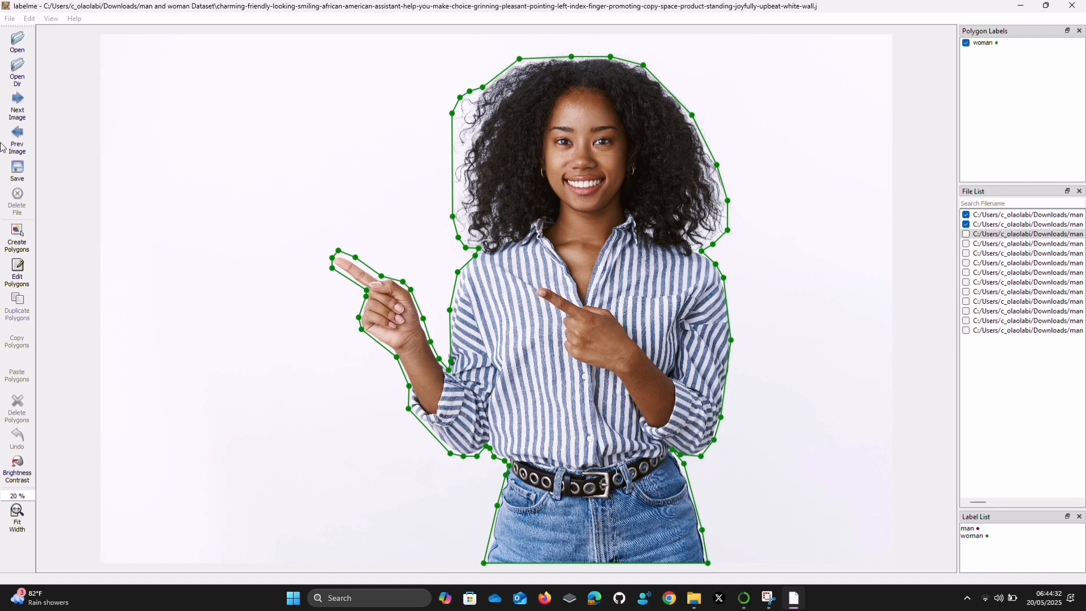
pyautogui.click(16, 111)
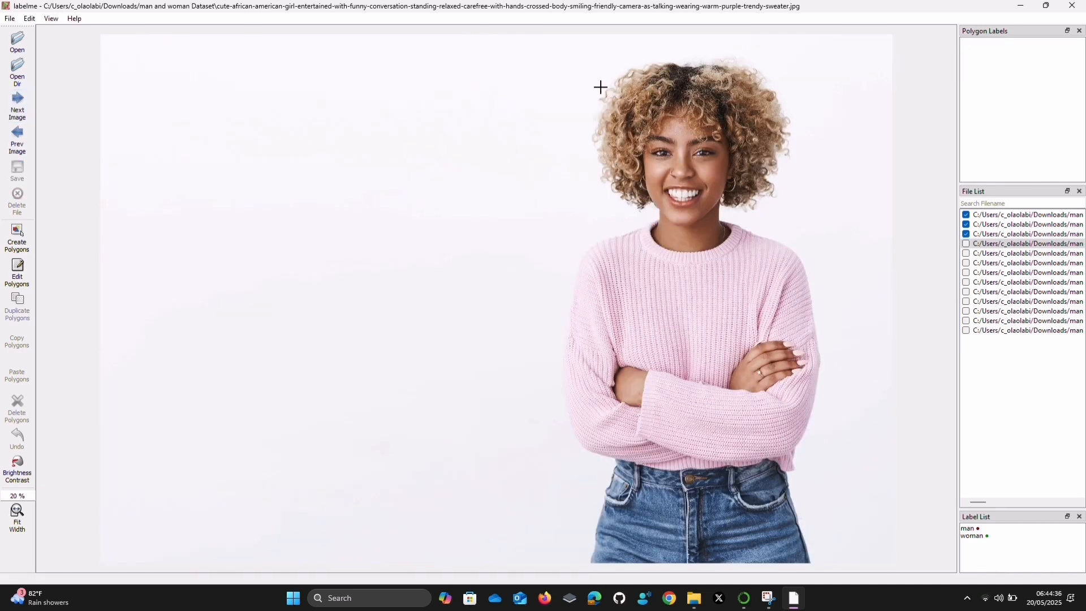
# Start a polygon at the hair of the woman in the pink sweater, tracing over the crown and down the far side
pyautogui.click(599, 96)
pyautogui.click(626, 68)
pyautogui.click(670, 60)
pyautogui.click(738, 56)
pyautogui.click(766, 73)
pyautogui.click(783, 102)
pyautogui.click(792, 123)
pyautogui.click(791, 155)
# Continue the polygon around the lower curls and under the hair to the side of the neck
pyautogui.click(774, 179)
pyautogui.click(776, 192)
pyautogui.click(771, 197)
pyautogui.click(759, 206)
pyautogui.click(748, 213)
pyautogui.click(735, 208)
pyautogui.click(720, 204)
pyautogui.click(720, 219)
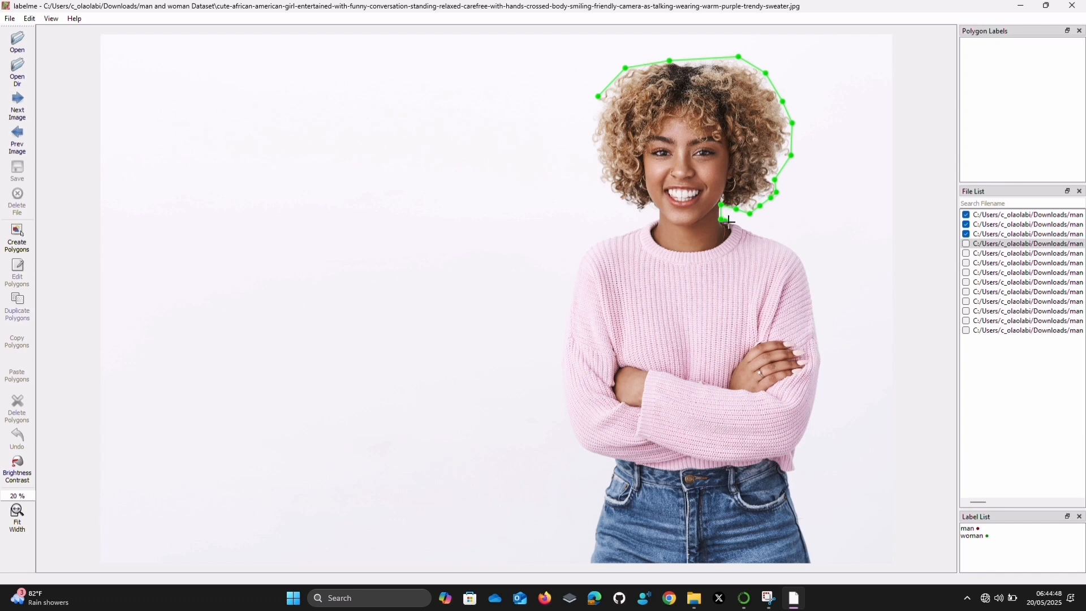
# Trace from the neck over the shoulder and down the outer pink sleeve toward the elbow
pyautogui.click(748, 229)
pyautogui.click(791, 244)
pyautogui.click(804, 260)
pyautogui.click(819, 331)
pyautogui.click(822, 359)
pyautogui.click(811, 417)
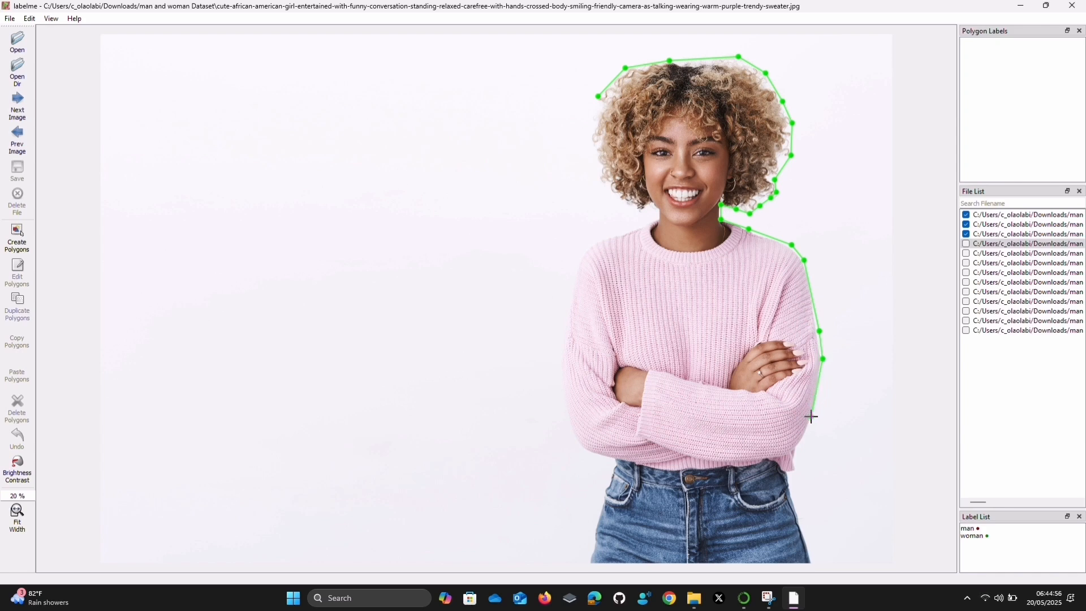
# Trace under the elbow, past the sweater hem, down the hip, and across the bottom edge of the jeans
pyautogui.click(798, 447)
pyautogui.click(796, 456)
pyautogui.click(798, 469)
pyautogui.click(790, 475)
pyautogui.click(808, 543)
pyautogui.click(812, 564)
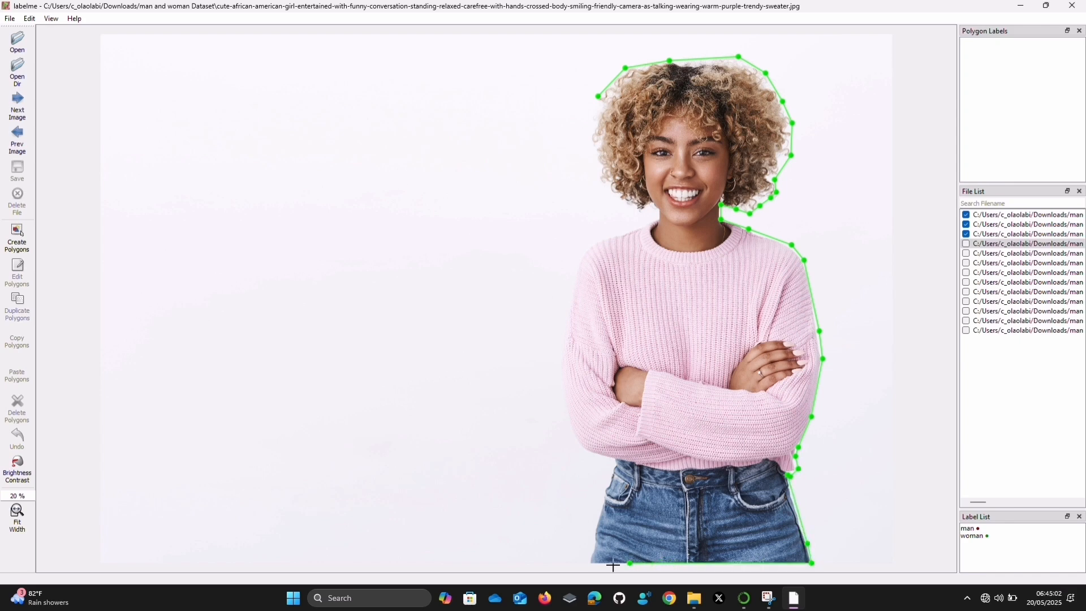
pyautogui.click(587, 563)
# Trace up the opposite hip to the waist, around the elbow, and up the outer pink sleeve
pyautogui.click(606, 479)
pyautogui.click(613, 466)
pyautogui.click(609, 459)
pyautogui.click(584, 452)
pyautogui.click(575, 445)
pyautogui.click(558, 364)
pyautogui.click(554, 330)
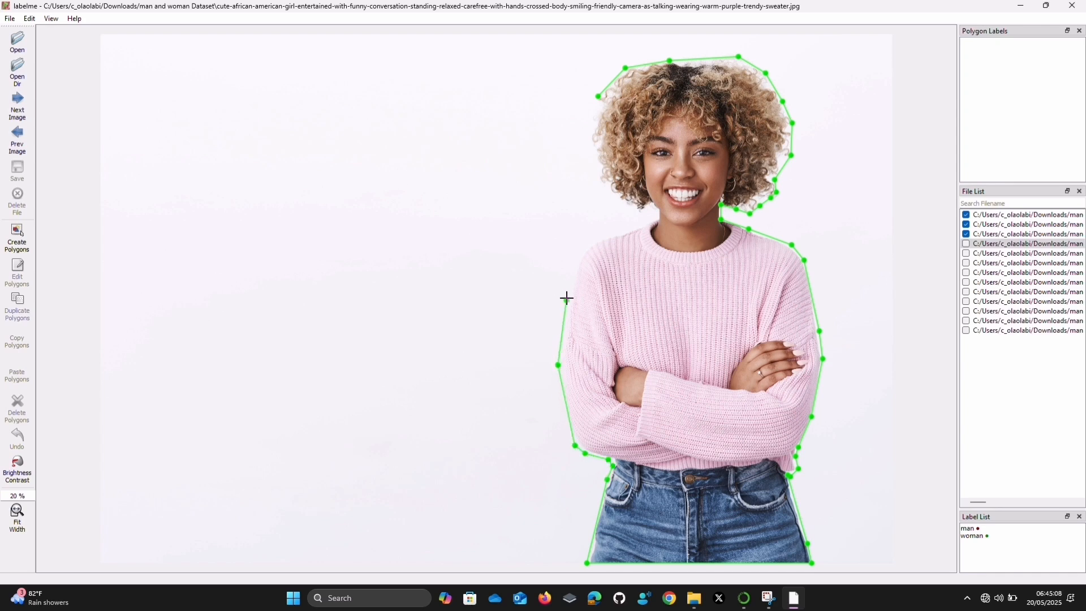
# Continue the outline over the upper sleeve and shoulder to the neck below the hair
pyautogui.click(576, 263)
pyautogui.click(583, 250)
pyautogui.click(611, 237)
pyautogui.click(632, 229)
pyautogui.click(658, 214)
# Trace up the remaining curls to the starting point, close the polygon, and label it "woman"
pyautogui.click(644, 207)
pyautogui.click(635, 207)
pyautogui.click(620, 198)
pyautogui.click(598, 180)
pyautogui.click(590, 140)
pyautogui.click(592, 119)
pyautogui.click(598, 97)
pyautogui.click(691, 146)
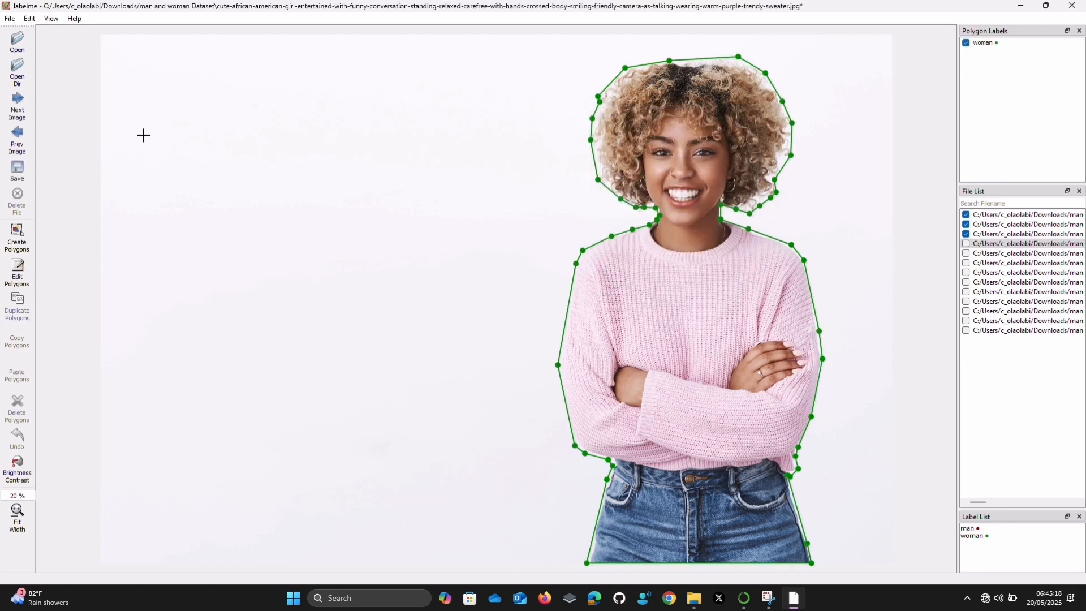
# Save the annotation of the woman in the pink sweater and open the following image
pyautogui.click(17, 170)
pyautogui.click(429, 296)
pyautogui.click(19, 113)
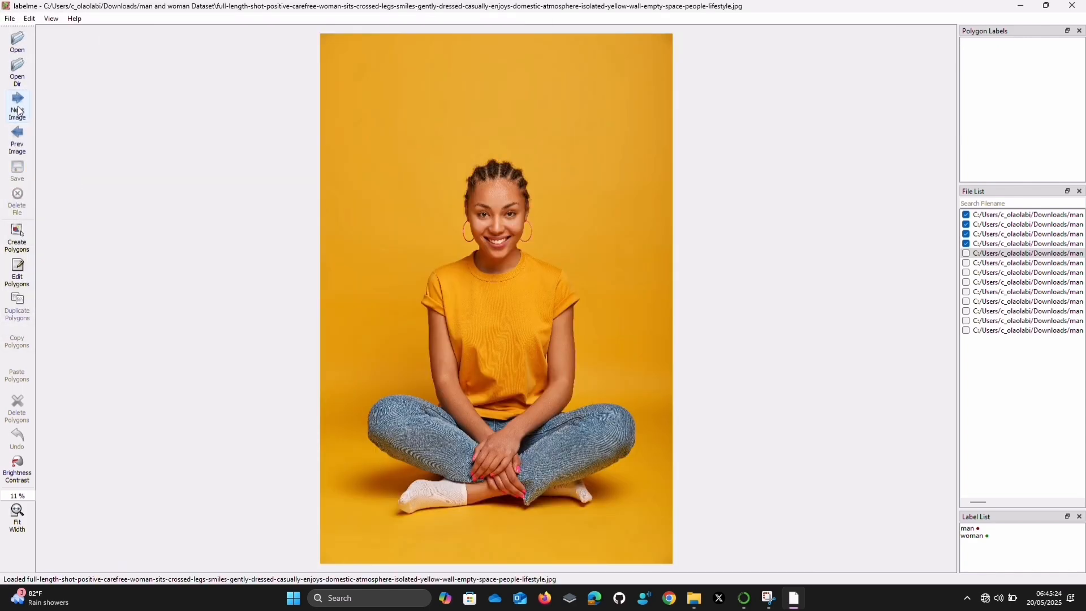
# Start a polygon at the seated woman's jaw and trace around the hoop earring, over the braided hair, and down the other side
pyautogui.hotkey('ctrl', 'n')
pyautogui.click(476, 248)
pyautogui.click(471, 243)
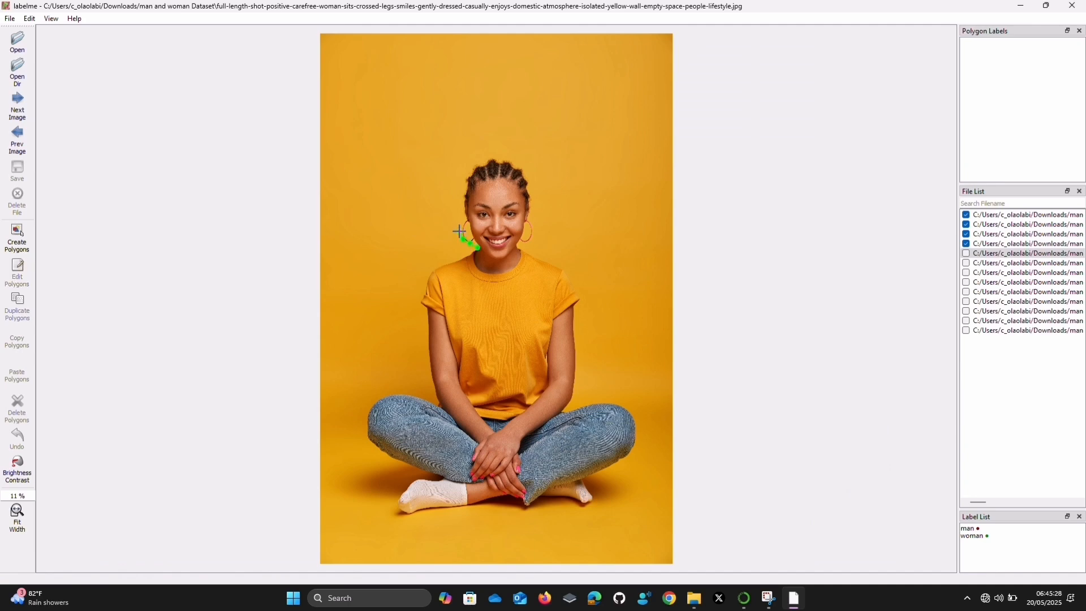
pyautogui.click(459, 221)
pyautogui.click(465, 216)
pyautogui.click(462, 202)
pyautogui.click(468, 175)
pyautogui.click(529, 180)
pyautogui.click(531, 219)
# Trace over the seated woman's shoulder, around the yellow sleeve, and down the outer arm toward the knee
pyautogui.click(563, 270)
pyautogui.click(571, 281)
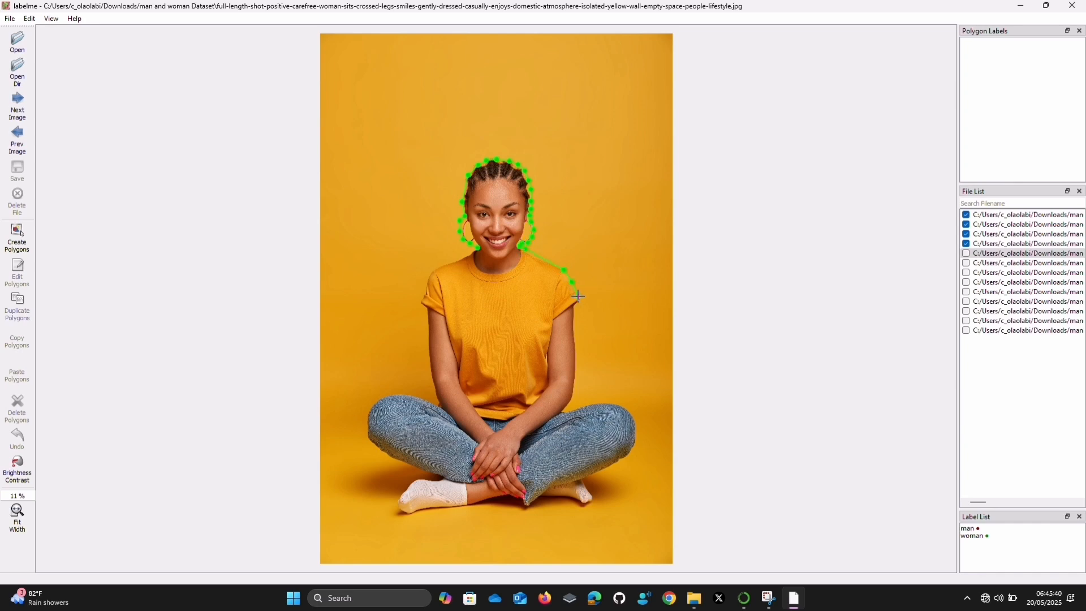
pyautogui.click(580, 298)
pyautogui.click(576, 367)
pyautogui.click(573, 387)
# Continue the outline below the bent knee, around the tucked foot, and along the underside of the jeans
pyautogui.click(591, 475)
pyautogui.click(584, 483)
pyautogui.click(596, 501)
pyautogui.click(586, 505)
pyautogui.click(579, 505)
pyautogui.click(563, 499)
pyautogui.click(546, 499)
pyautogui.click(538, 505)
pyautogui.click(523, 505)
# Trace under the crossed ankle, along the sole of the front white sock, and back over the top of the foot
pyautogui.click(510, 498)
pyautogui.click(497, 498)
pyautogui.click(486, 500)
pyautogui.click(461, 508)
pyautogui.click(422, 516)
pyautogui.click(405, 515)
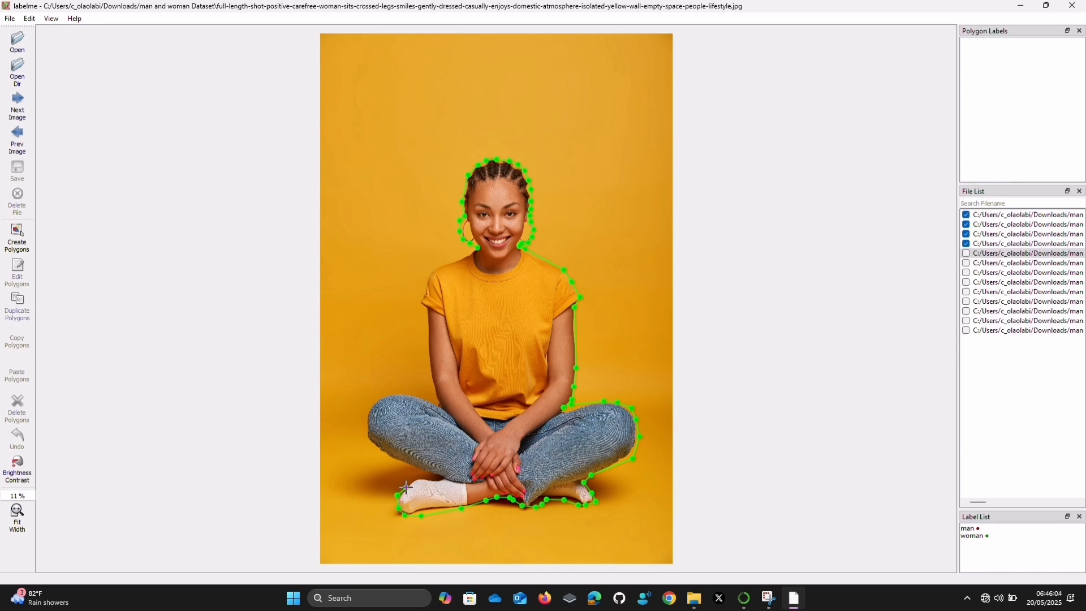
pyautogui.click(420, 478)
pyautogui.doubleClick(429, 478)
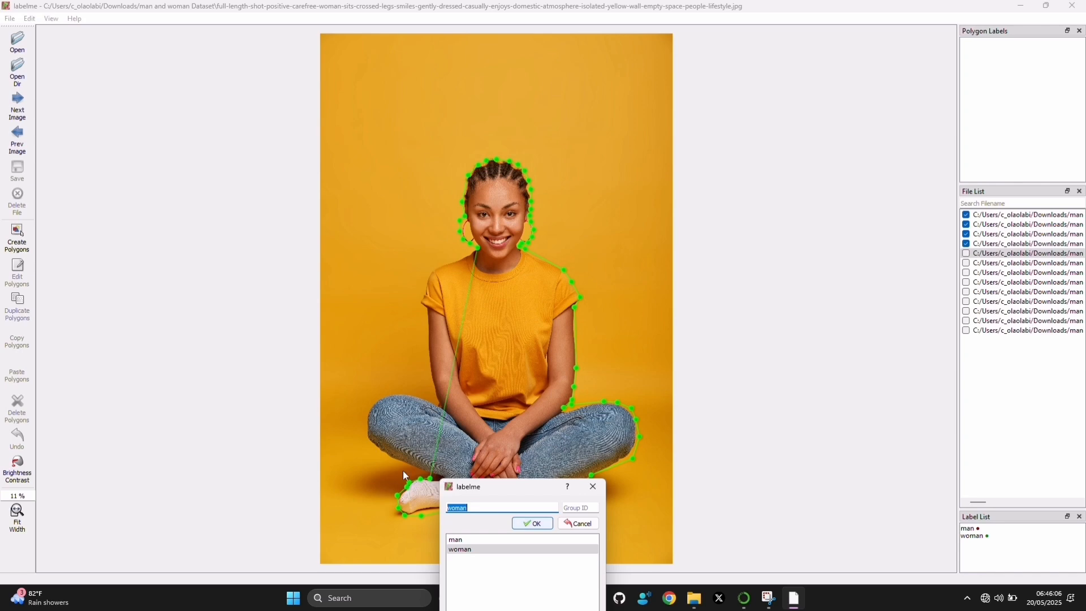
pyautogui.click(593, 486)
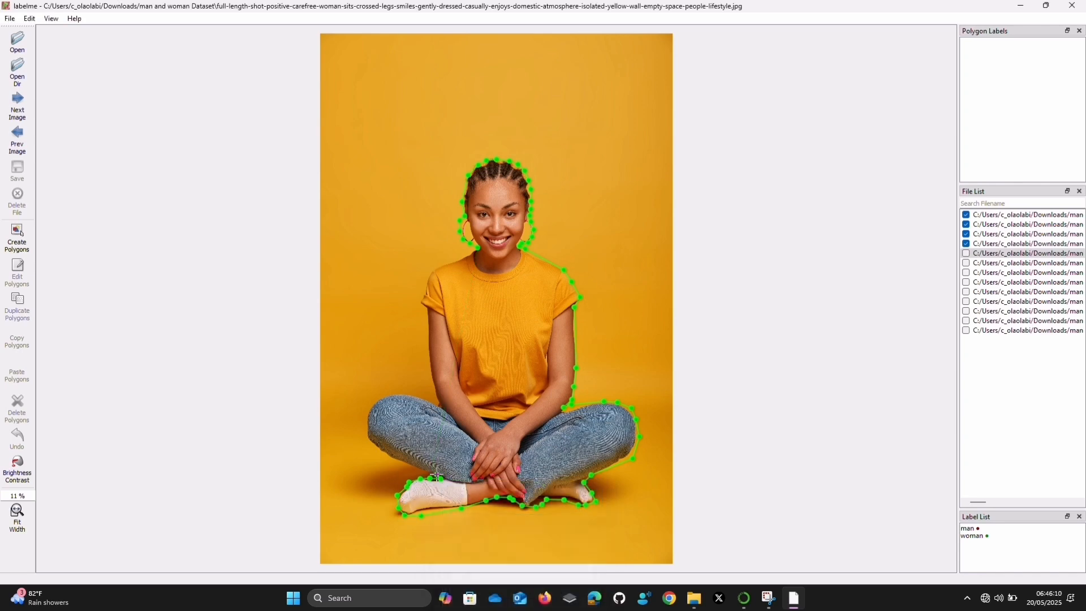
# Trace around the other knee, up the arm and yellow sleeve to the neck, and close the polygon labelled "woman"
pyautogui.click(368, 441)
pyautogui.click(417, 398)
pyautogui.click(428, 365)
pyautogui.click(421, 303)
pyautogui.click(429, 274)
pyautogui.click(464, 258)
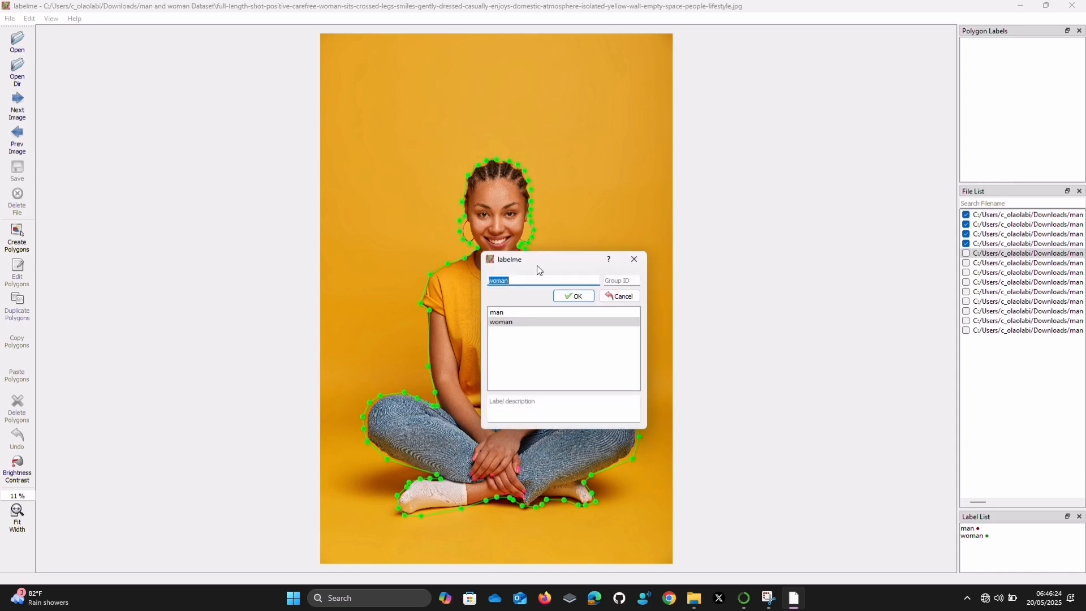
pyautogui.click(572, 294)
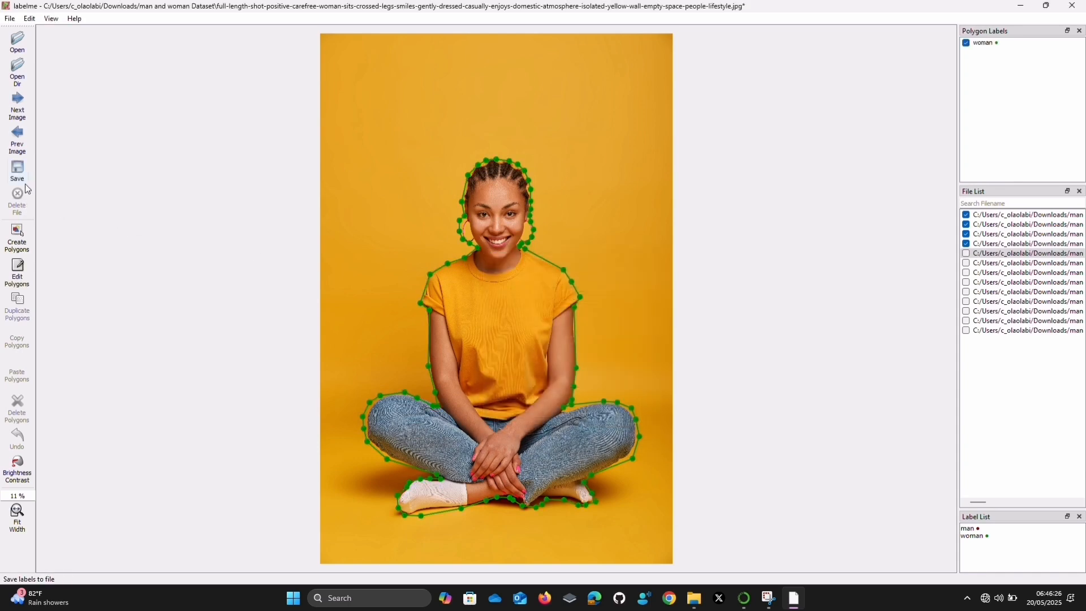
# Save the seated woman's annotation and open the following image in the dataset
pyautogui.click(25, 179)
pyautogui.click(444, 300)
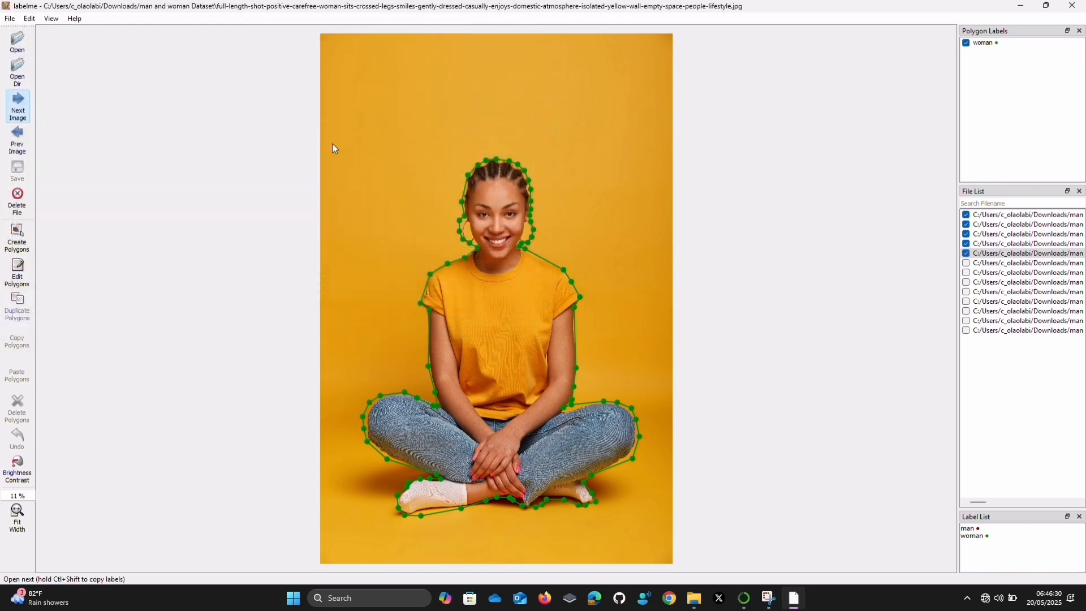
pyautogui.press('d')
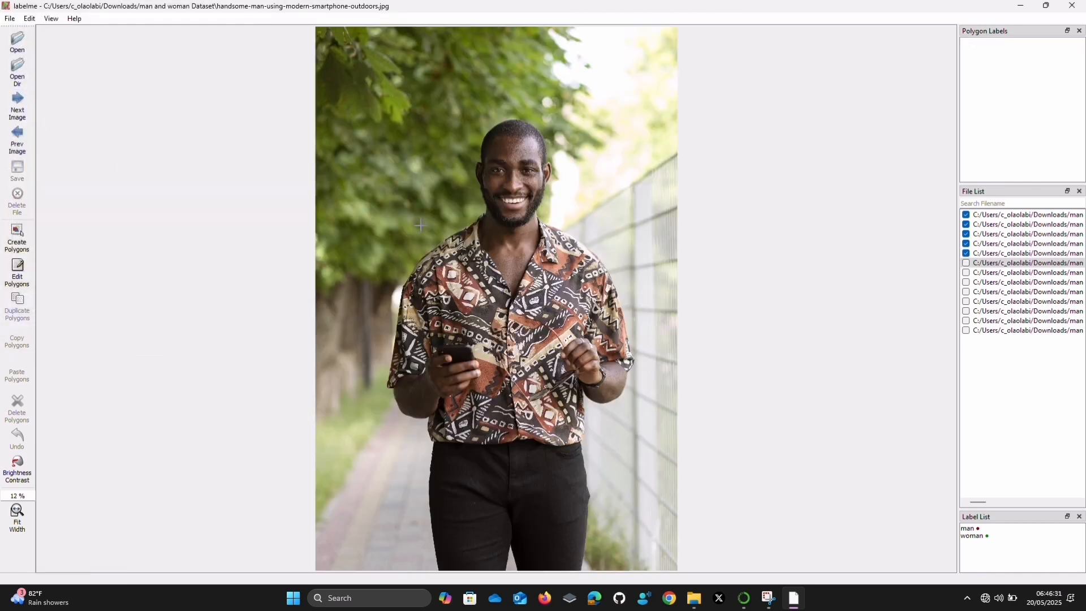
# Start a polygon at the smiling man's temple and trace over his head, around the far ear, and down to the jaw
pyautogui.click(479, 158)
pyautogui.click(519, 118)
pyautogui.click(553, 178)
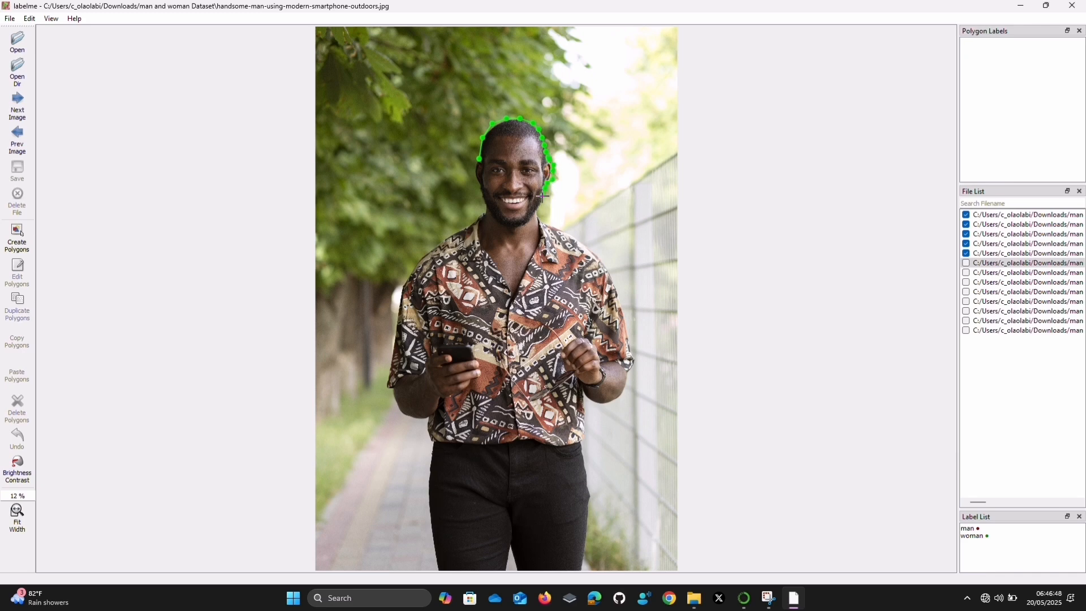
pyautogui.click(545, 194)
pyautogui.click(540, 205)
# Trace from the man's neck along the collar, over the shoulder, and down the outer edge of the patterned sleeve
pyautogui.click(545, 222)
pyautogui.click(573, 236)
pyautogui.click(606, 263)
pyautogui.click(618, 295)
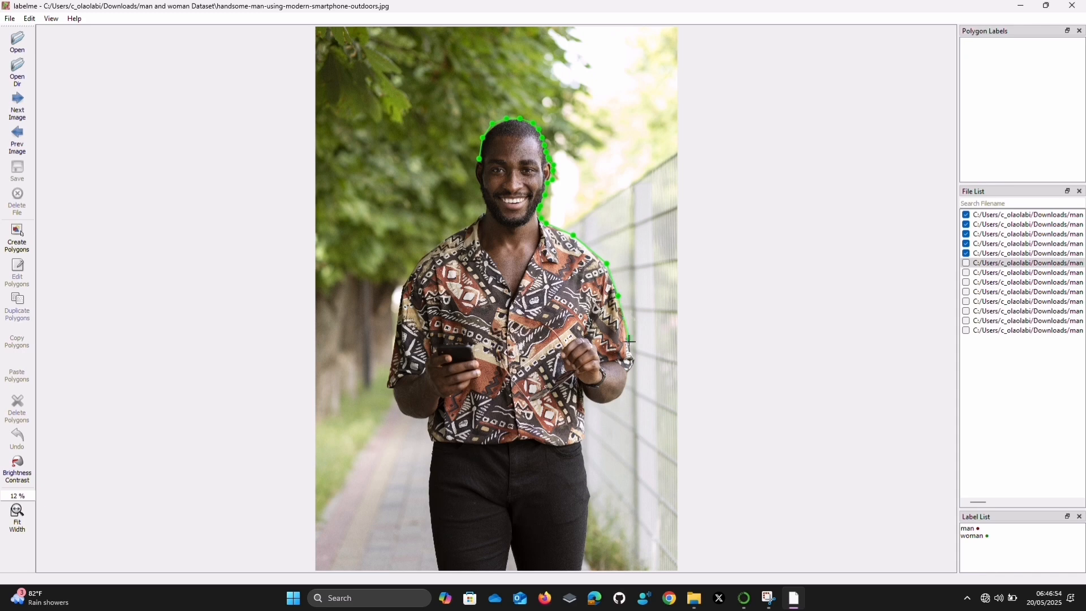
# Continue the outline below the sleeve hem and around the elbow to the side of the shirt
pyautogui.click(628, 384)
pyautogui.click(622, 396)
pyautogui.click(605, 405)
pyautogui.click(592, 400)
pyautogui.click(584, 390)
# Trace down the side of the shirt and the outer leg of the black trousers to the image's bottom edge
pyautogui.click(585, 433)
pyautogui.click(584, 443)
pyautogui.click(582, 452)
pyautogui.click(591, 491)
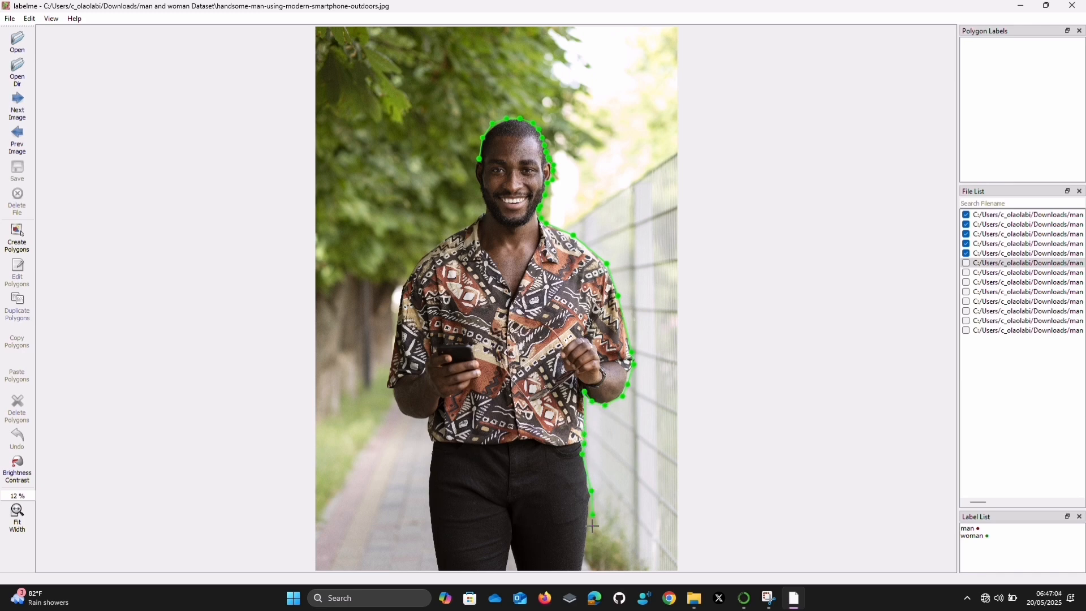
pyautogui.click(582, 570)
# Trace across the bottom edge of the trousers and up the other outer leg to the waist
pyautogui.click(438, 569)
pyautogui.click(432, 549)
pyautogui.click(427, 492)
pyautogui.click(430, 464)
pyautogui.click(431, 447)
# Trace under the phone-holding arm's elbow, up the outer patterned sleeve, and over the shoulder toward the neck
pyautogui.click(426, 426)
pyautogui.click(404, 413)
pyautogui.click(391, 406)
pyautogui.click(384, 380)
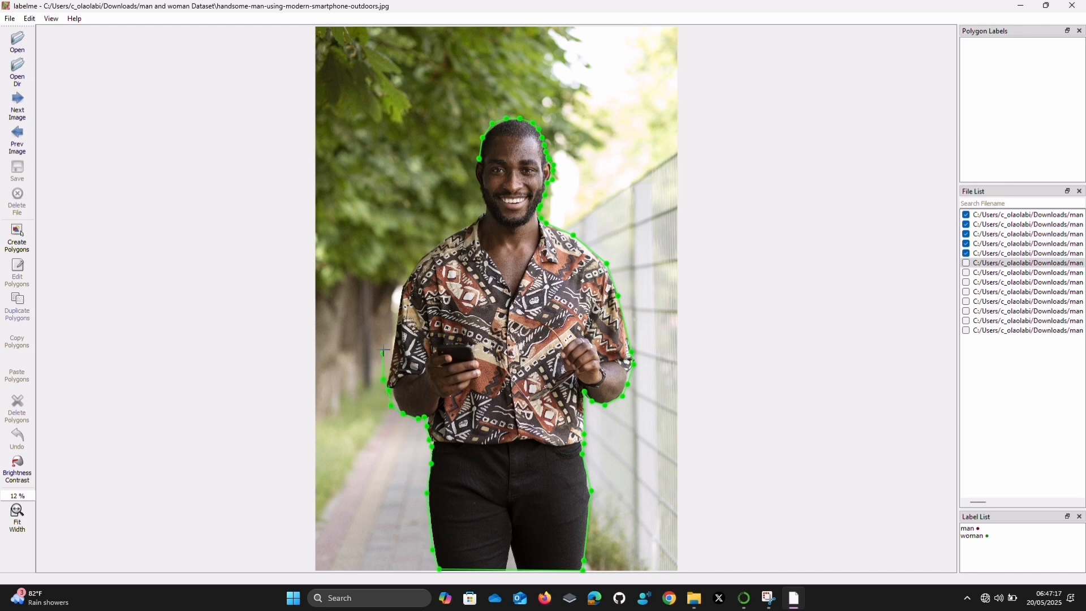
pyautogui.click(403, 283)
pyautogui.click(429, 244)
pyautogui.click(452, 230)
pyautogui.click(466, 225)
# Finish the outline beside the man's ear, close the polygon, and label it "man"
pyautogui.click(476, 169)
pyautogui.write('man')
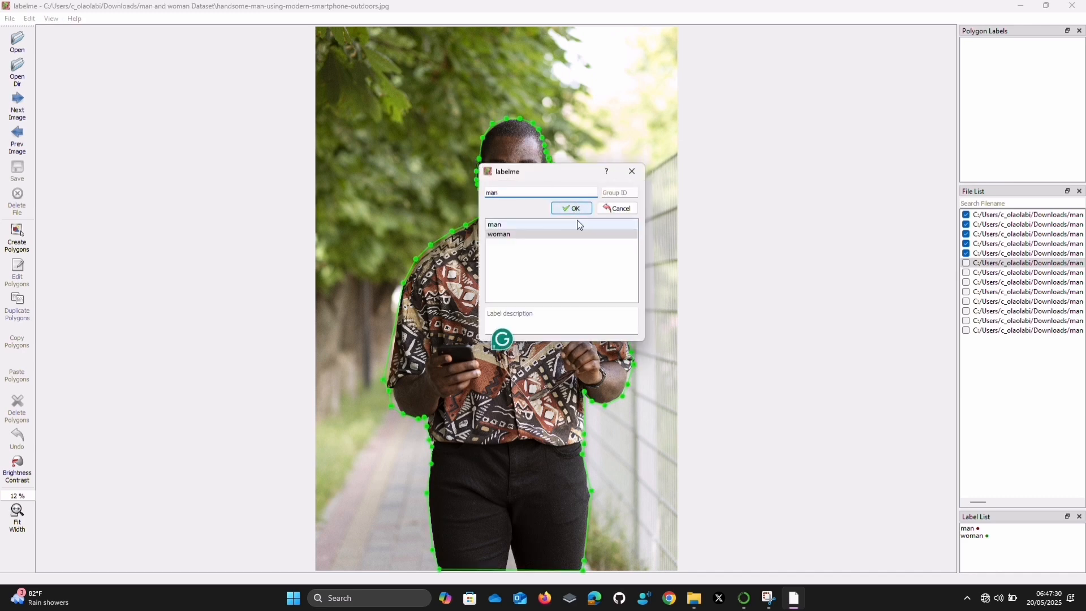
pyautogui.click(573, 209)
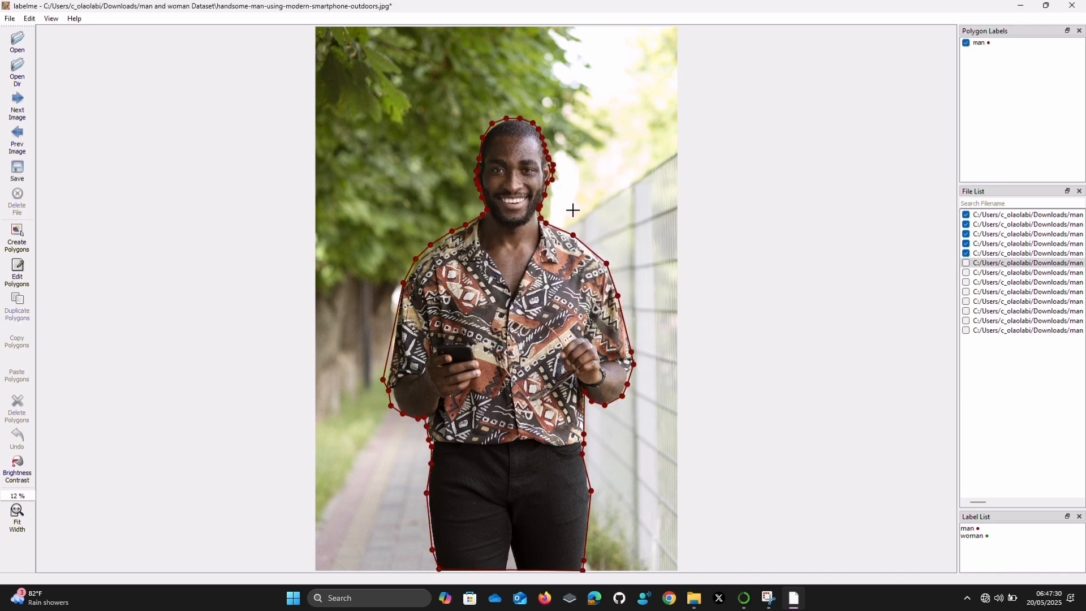
# Save the smartphone man's annotation as JSON and advance to the next image, man-pointing-his-side.jpg
pyautogui.click(17, 166)
pyautogui.click(447, 300)
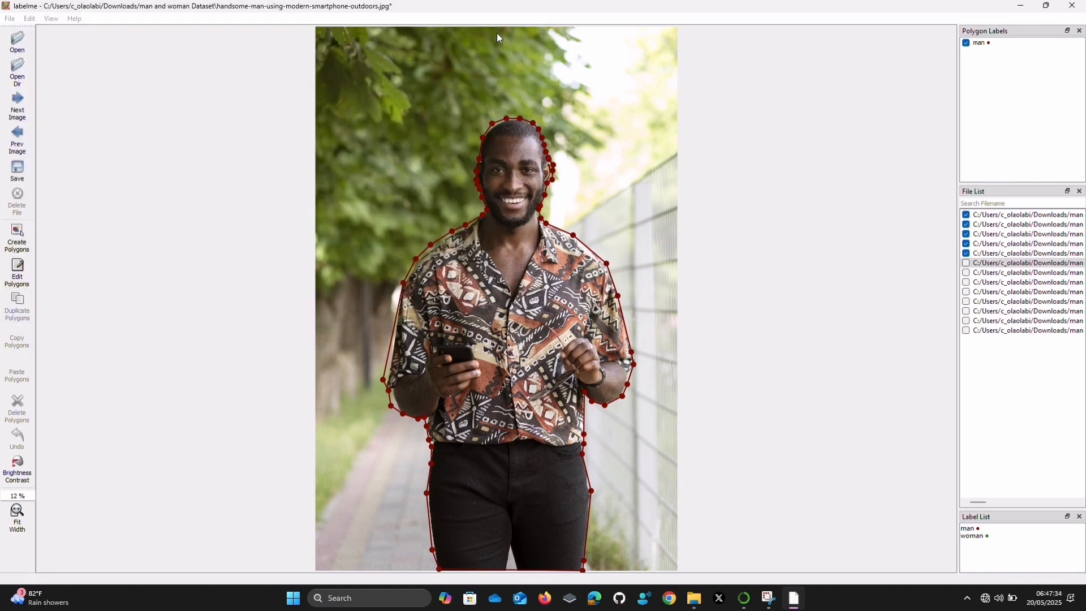
pyautogui.press('d')
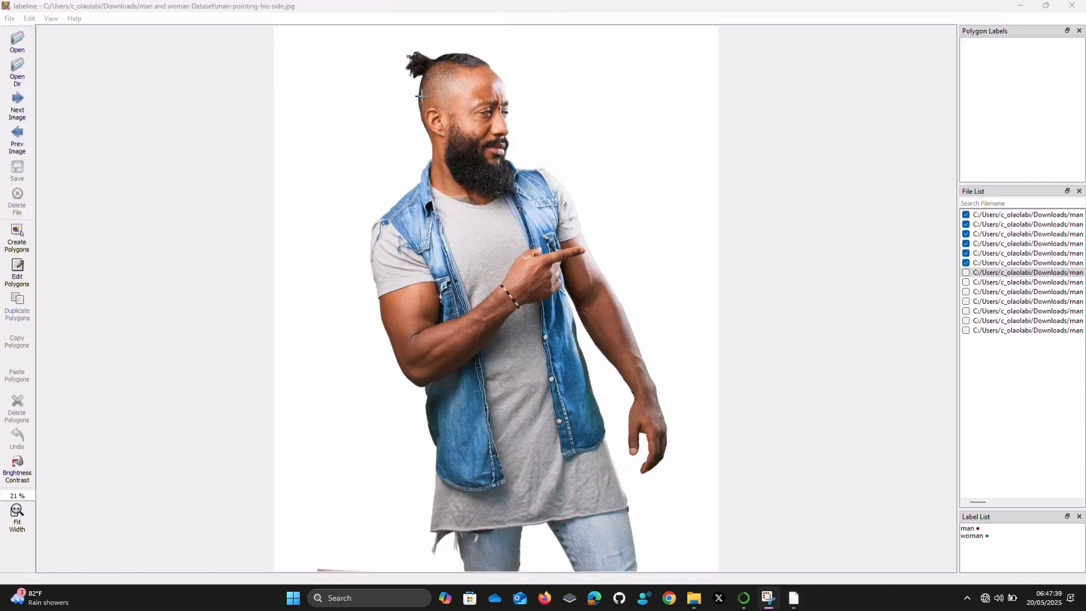
# Start a polygon at the back of the man's neck and trace up the head, around the hair bun, and along the top of the hair
pyautogui.click(429, 143)
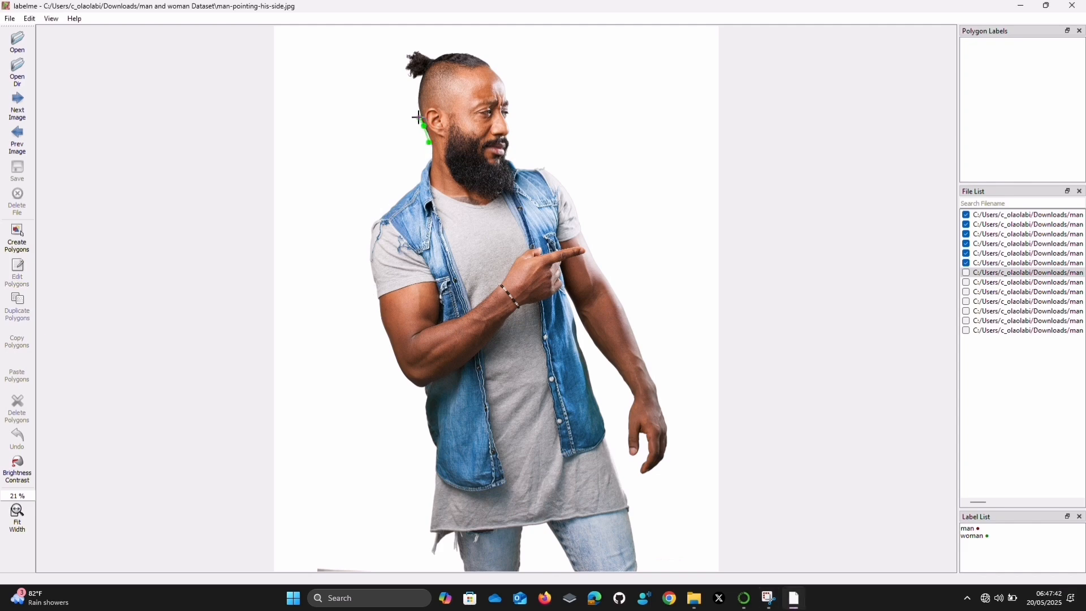
pyautogui.click(419, 91)
pyautogui.click(405, 78)
pyautogui.click(407, 51)
pyautogui.click(431, 54)
pyautogui.click(454, 52)
pyautogui.click(466, 52)
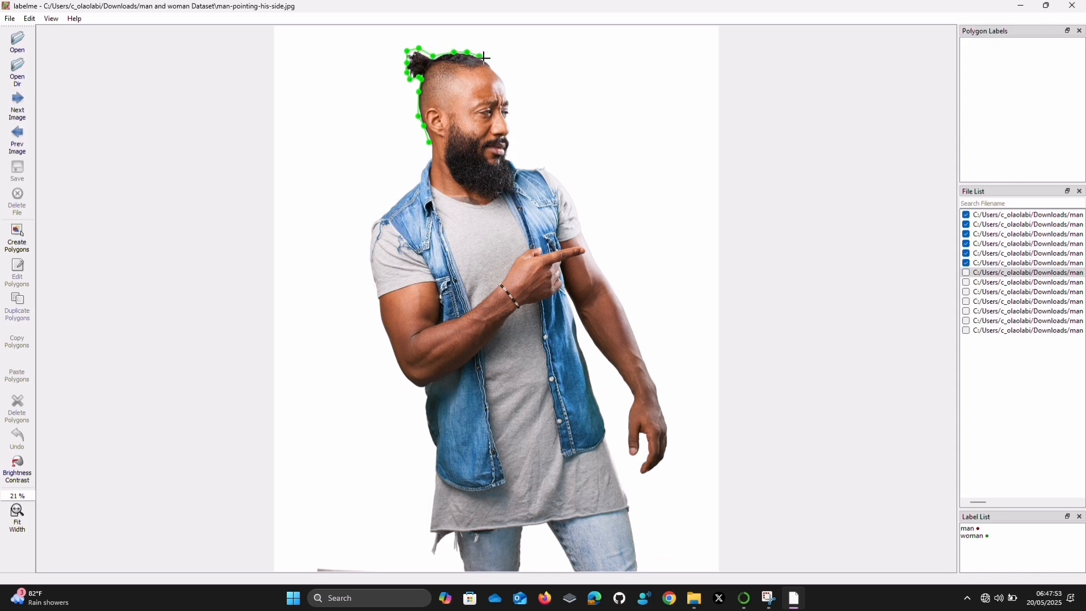
# Trace down the forehead, face and beard, and out to the top of the shoulder behind the pointing hand
pyautogui.click(497, 70)
pyautogui.click(501, 79)
pyautogui.click(505, 91)
pyautogui.click(509, 108)
pyautogui.click(511, 131)
pyautogui.click(513, 158)
pyautogui.click(543, 162)
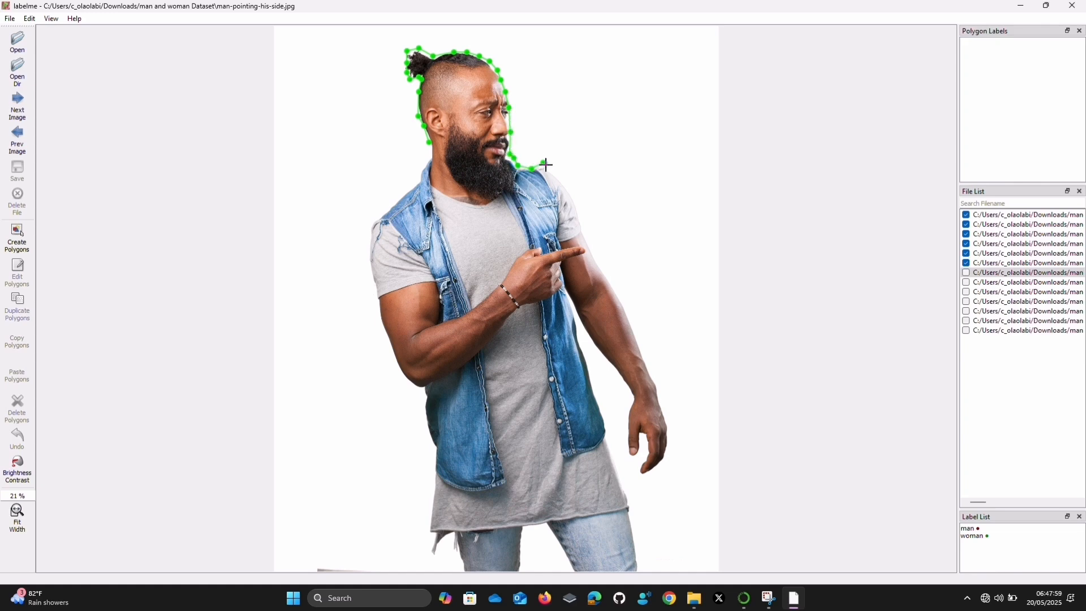
# Trace over the shoulder and sleeve and down the outer edge of the hanging arm to the wrist
pyautogui.click(551, 168)
pyautogui.click(565, 182)
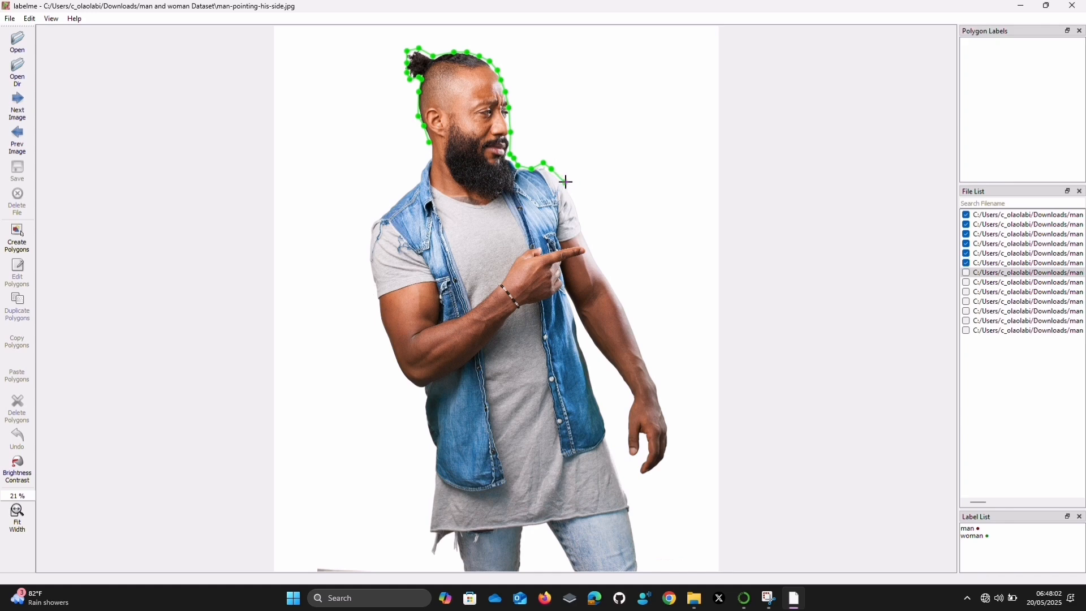
pyautogui.click(584, 230)
pyautogui.click(604, 271)
pyautogui.click(625, 309)
pyautogui.click(656, 385)
# Trace around the hanging hand, from the outer wrist past the fingertips to the thumb side
pyautogui.click(665, 415)
pyautogui.click(669, 445)
pyautogui.click(665, 466)
pyautogui.click(653, 478)
pyautogui.click(641, 472)
pyautogui.click(635, 462)
pyautogui.click(626, 449)
# Trace from the hanging hand's inner wrist up the inside of the forearm to the gap beside the denim vest
pyautogui.click(627, 409)
pyautogui.click(629, 397)
pyautogui.click(619, 373)
pyautogui.click(600, 353)
pyautogui.click(588, 338)
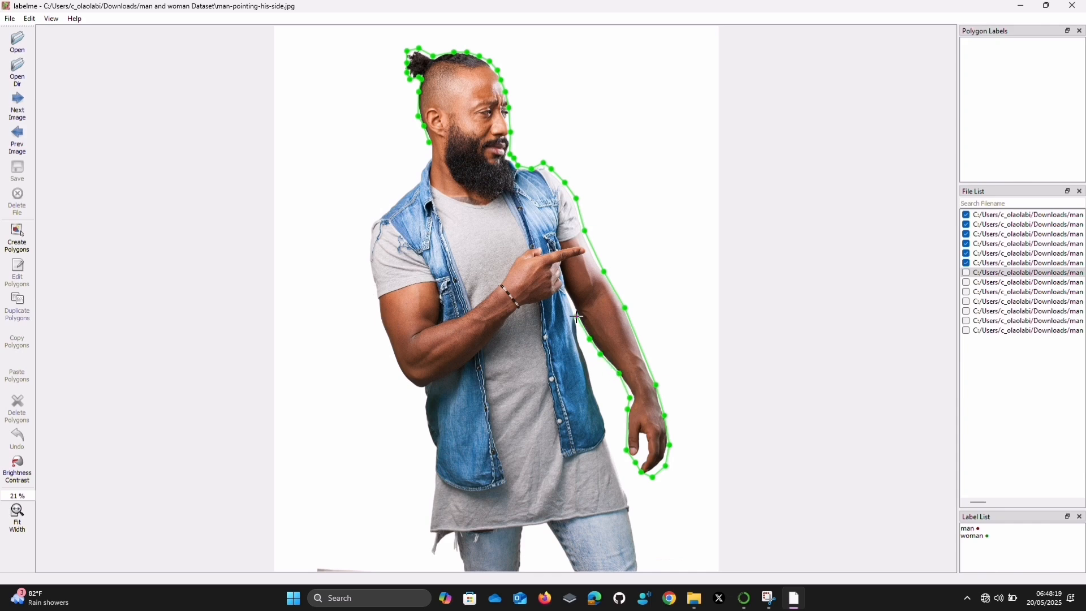
pyautogui.click(571, 297)
pyautogui.click(564, 291)
# Trace down the side of the denim vest, grey shirt and jeans to the image's bottom edge
pyautogui.click(575, 319)
pyautogui.click(582, 350)
pyautogui.click(592, 385)
pyautogui.click(606, 423)
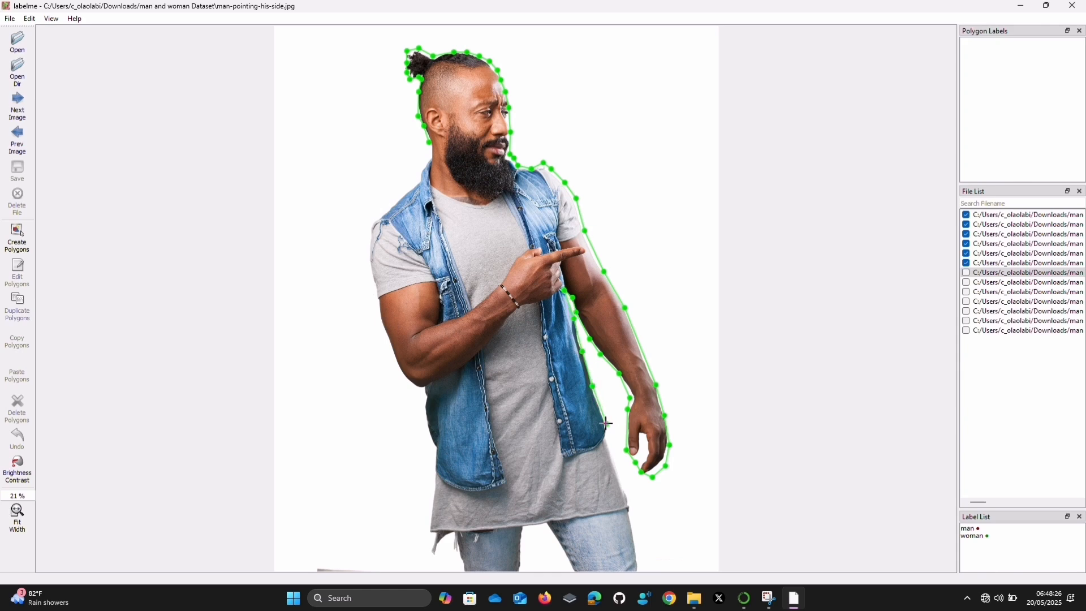
pyautogui.click(626, 491)
pyautogui.click(631, 510)
pyautogui.click(637, 570)
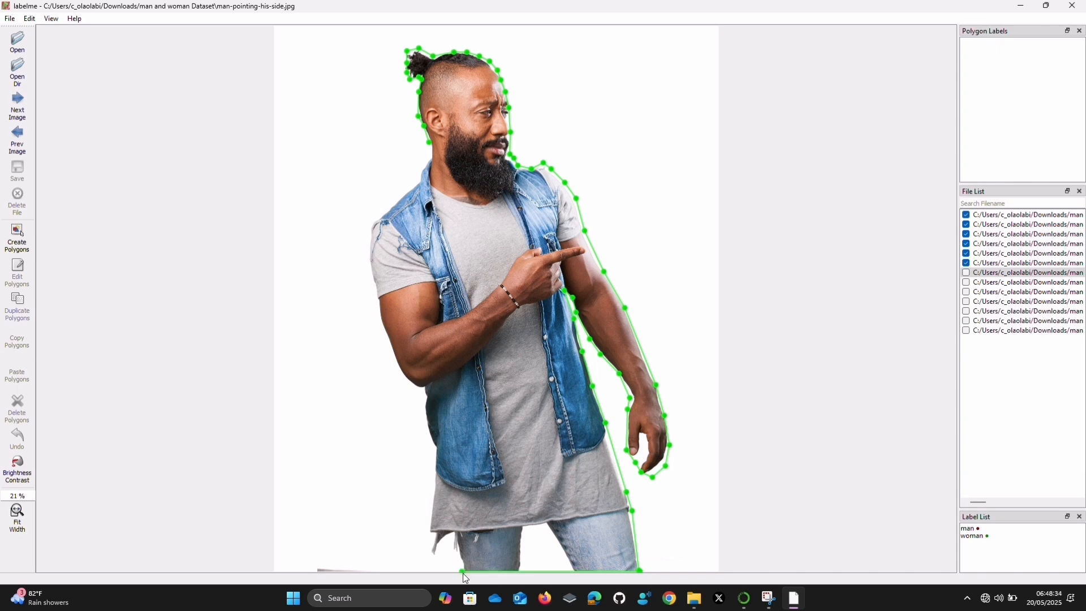
# Trace from the other jeans leg around the ragged, hanging corner of the grey shirt's hem
pyautogui.click(448, 536)
pyautogui.click(428, 553)
pyautogui.click(429, 523)
# Trace up the side of the grey shirt and denim vest to the underside of the bent elbow
pyautogui.click(435, 462)
pyautogui.click(436, 451)
pyautogui.click(427, 433)
pyautogui.click(425, 419)
pyautogui.click(425, 406)
pyautogui.click(422, 390)
pyautogui.click(417, 382)
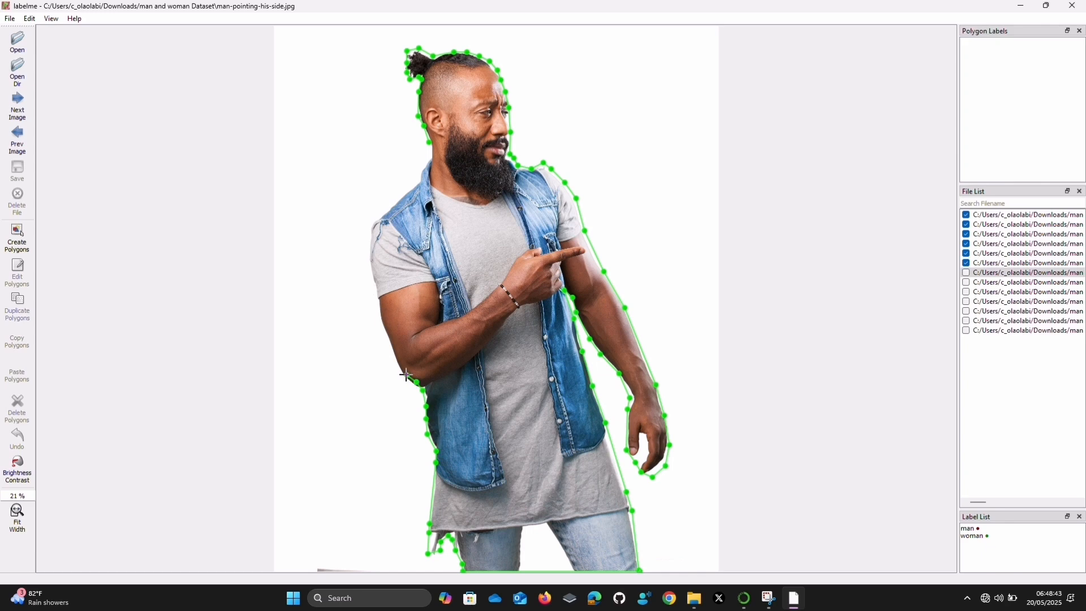
# Trace around the bent elbow, up the outer arm and sleeve, and over the shoulder toward the vest's collar
pyautogui.click(402, 375)
pyautogui.click(373, 259)
pyautogui.click(371, 243)
pyautogui.click(374, 223)
pyautogui.click(391, 206)
pyautogui.click(403, 192)
pyautogui.click(415, 184)
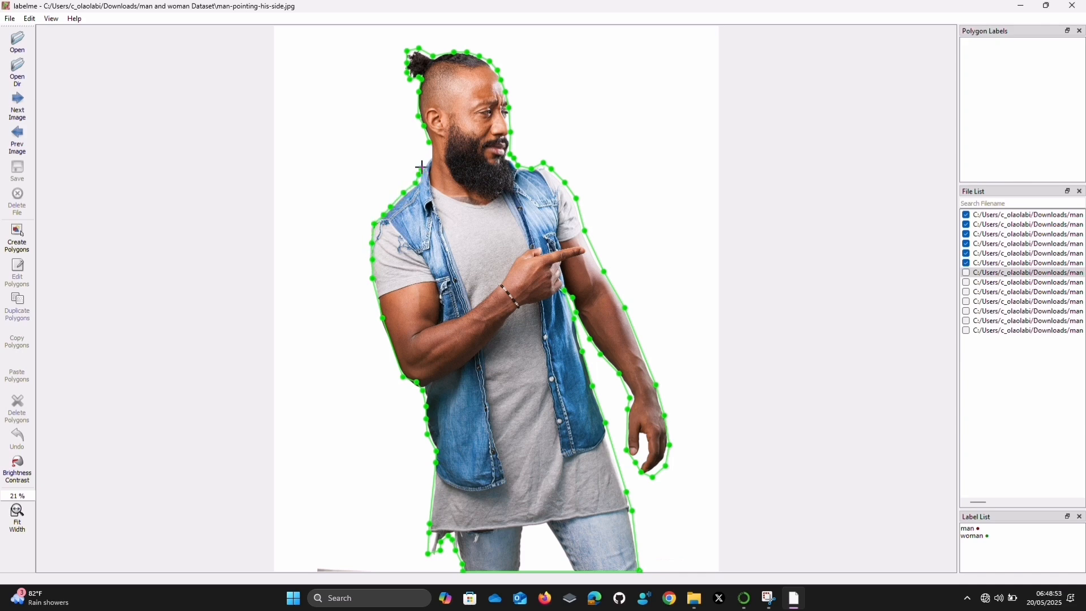
# Close the polygon at the back of the neck, label it "man", and save the annotation as JSON
pyautogui.click(429, 148)
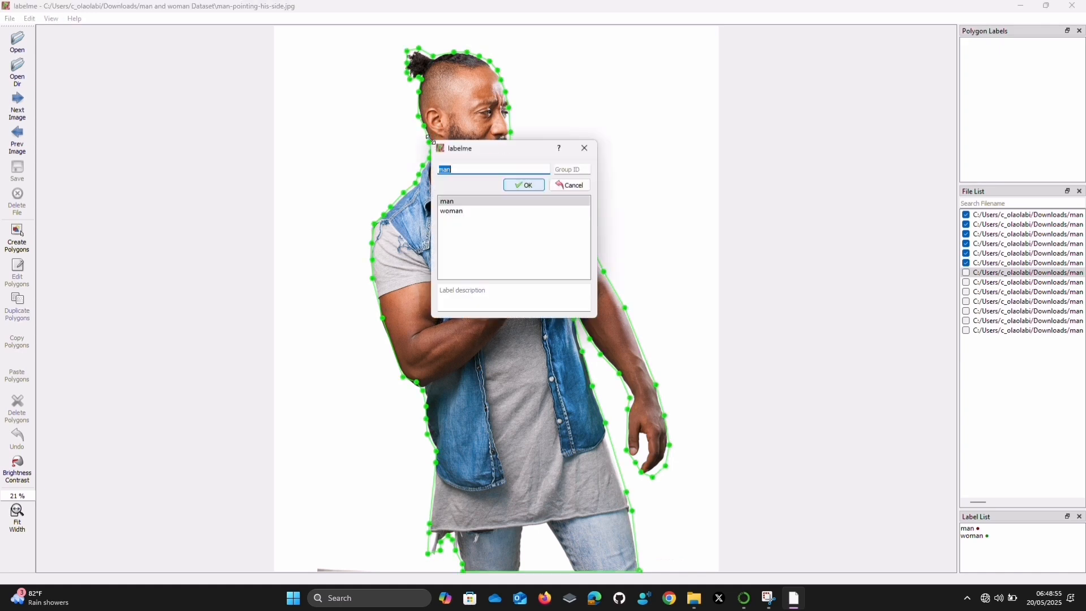
pyautogui.click(521, 185)
pyautogui.click(17, 170)
pyautogui.click(446, 300)
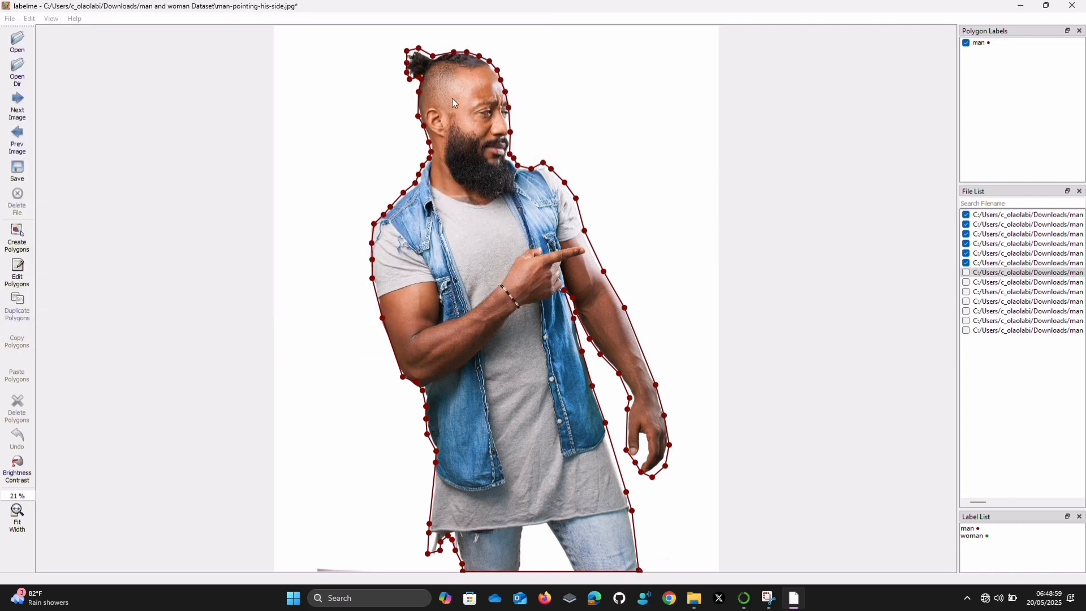